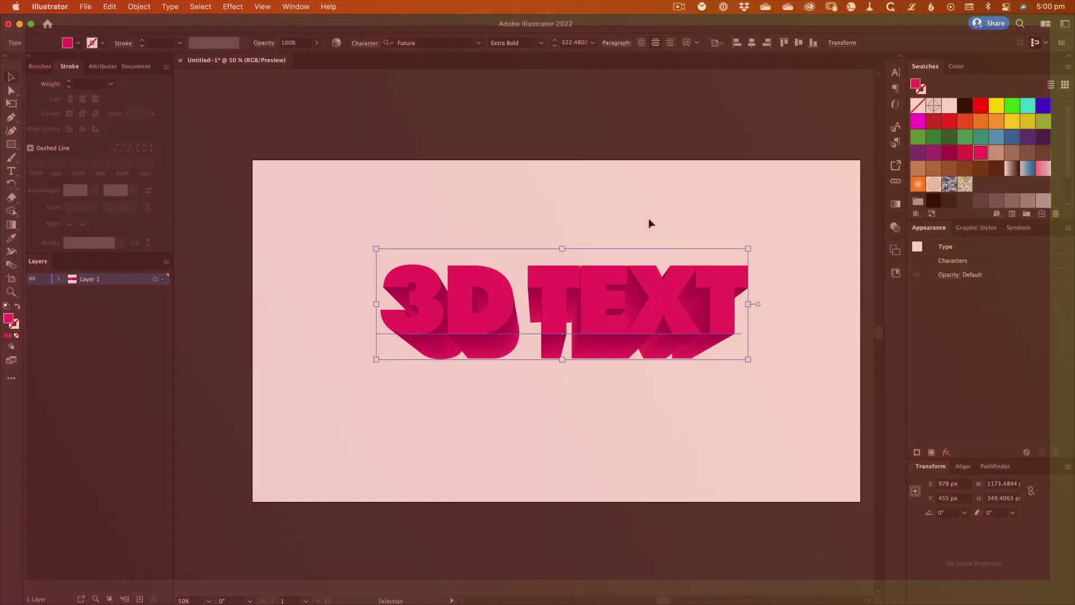
- Alt-drag a copy of the plum 3D TEXT down-left, colour it bright pink, and select both texts
{"action": "left_click", "coordinate": [708, 195]}
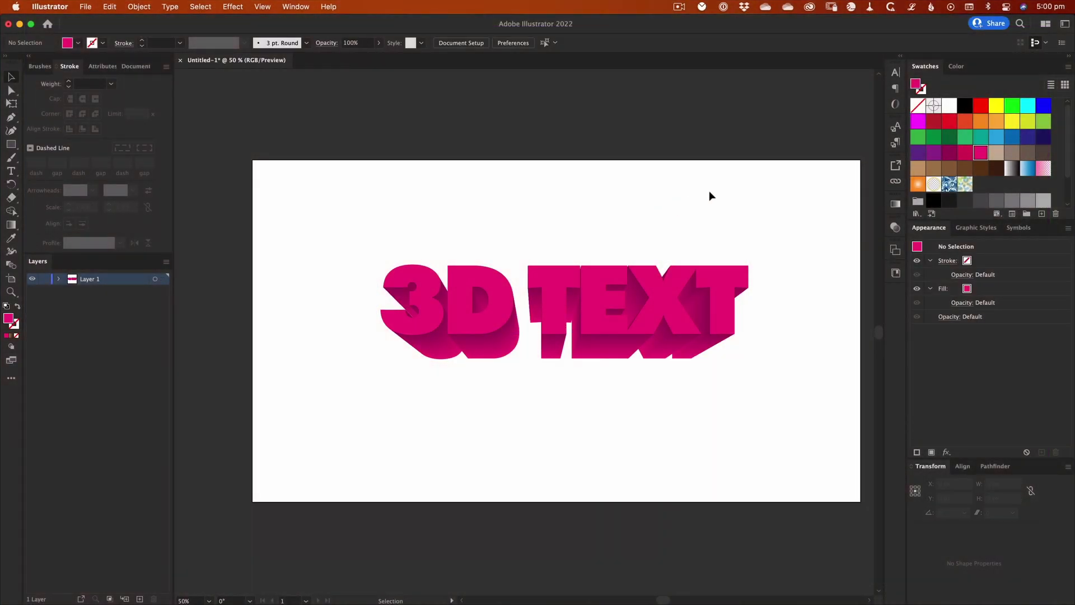
{"action": "left_click_drag", "start_coordinate": [362, 225], "coordinate": [785, 383]}
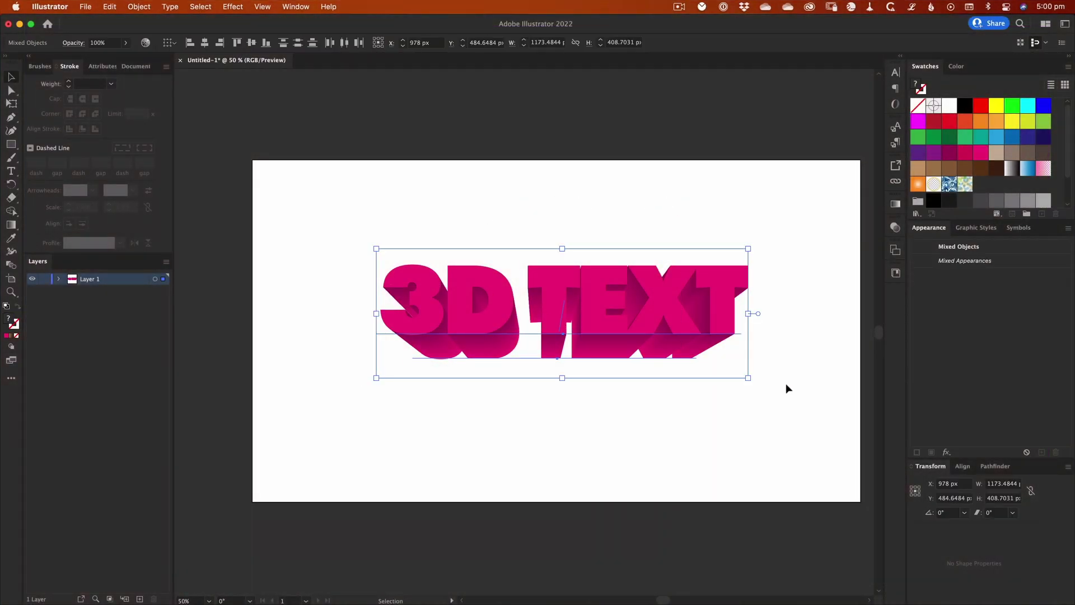
{"action": "left_click", "coordinate": [785, 384]}
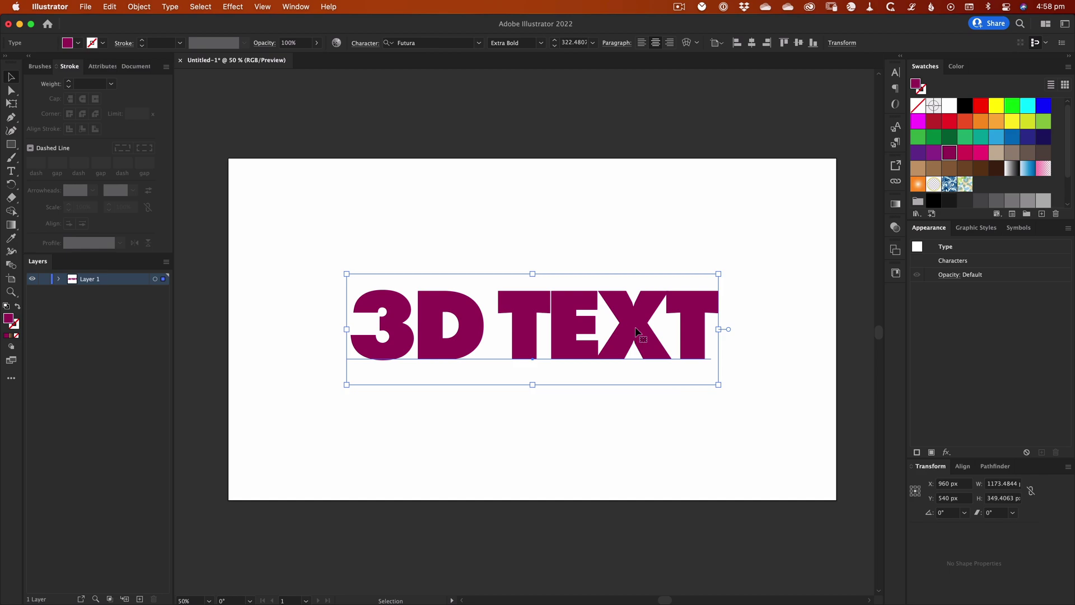
{"action": "left_click_drag", "start_coordinate": [636, 332], "coordinate": [582, 423], "text": "alt"}
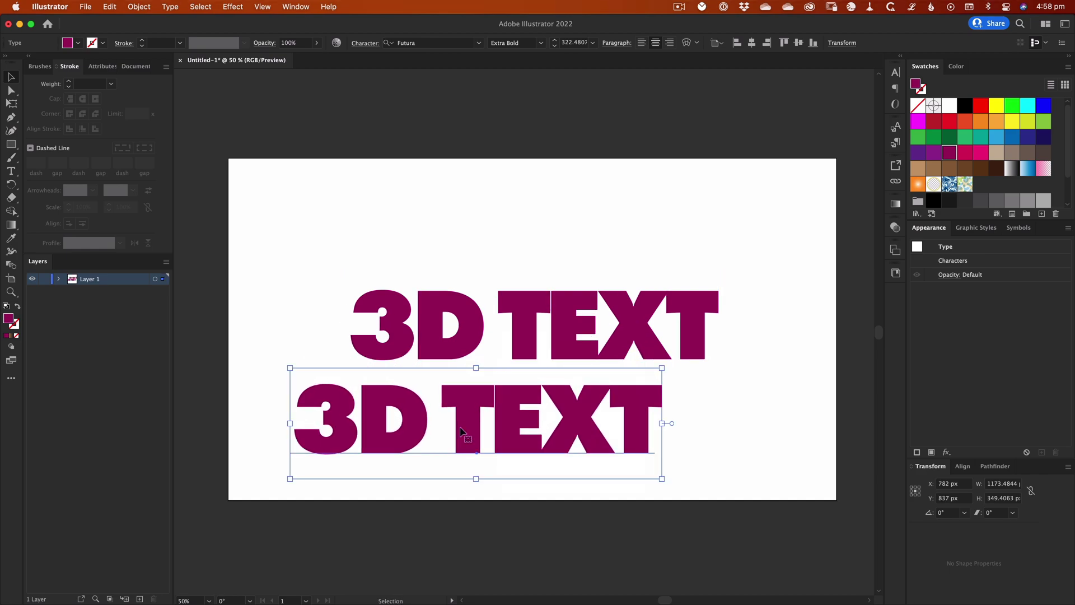
{"action": "left_click", "coordinate": [977, 159]}
{"action": "left_click", "coordinate": [690, 325]}
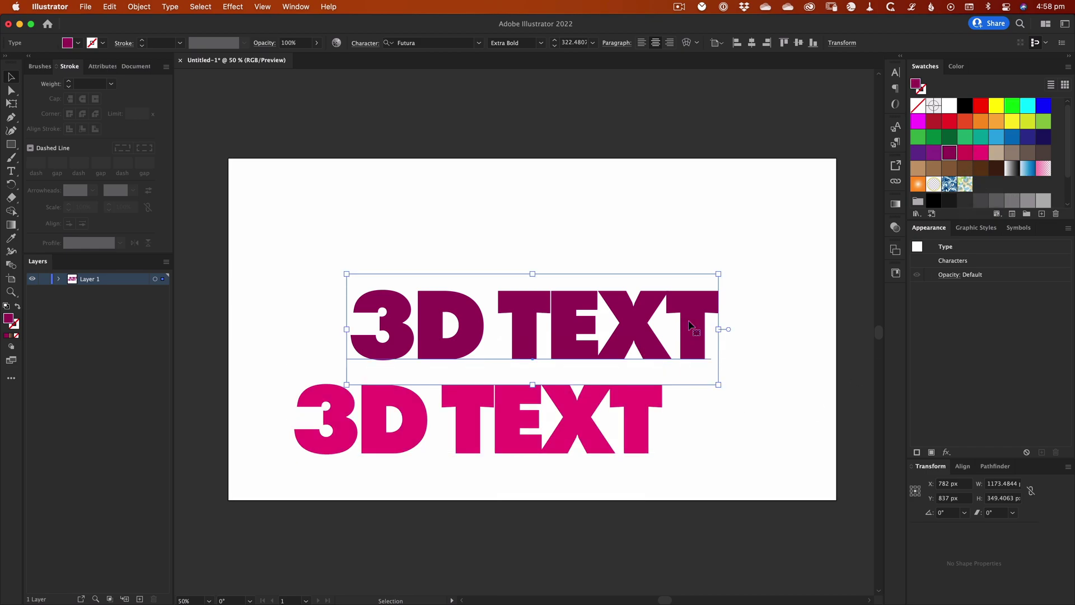
{"action": "left_click", "coordinate": [536, 436], "text": "shift"}
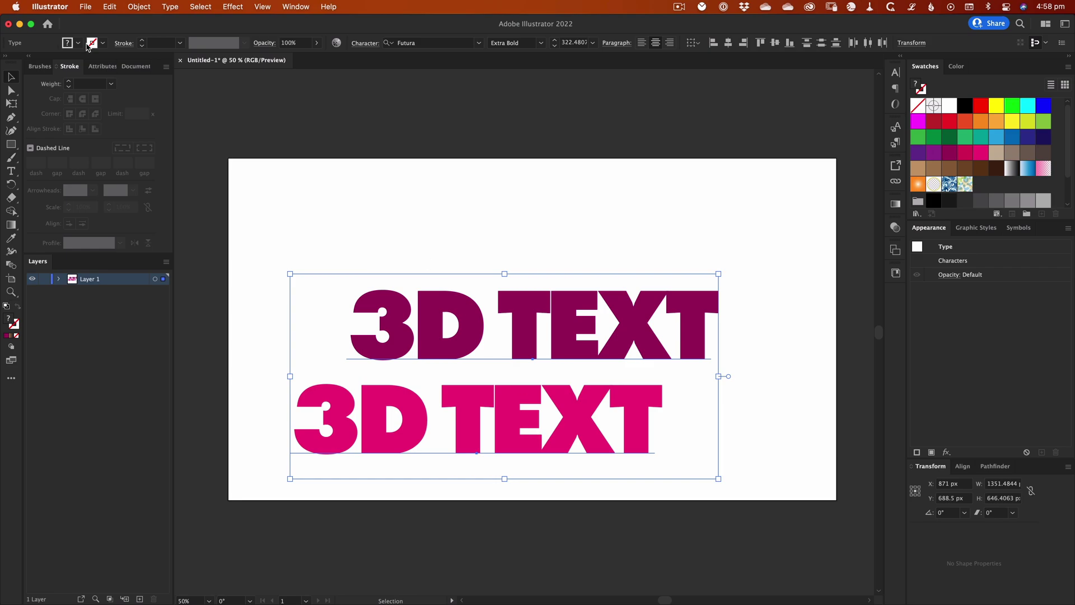
- Blend the plum and pink 3D TEXT objects with Object > Blend > Make
{"action": "left_click", "coordinate": [139, 6]}
{"action": "mouse_move", "coordinate": [135, 340]}
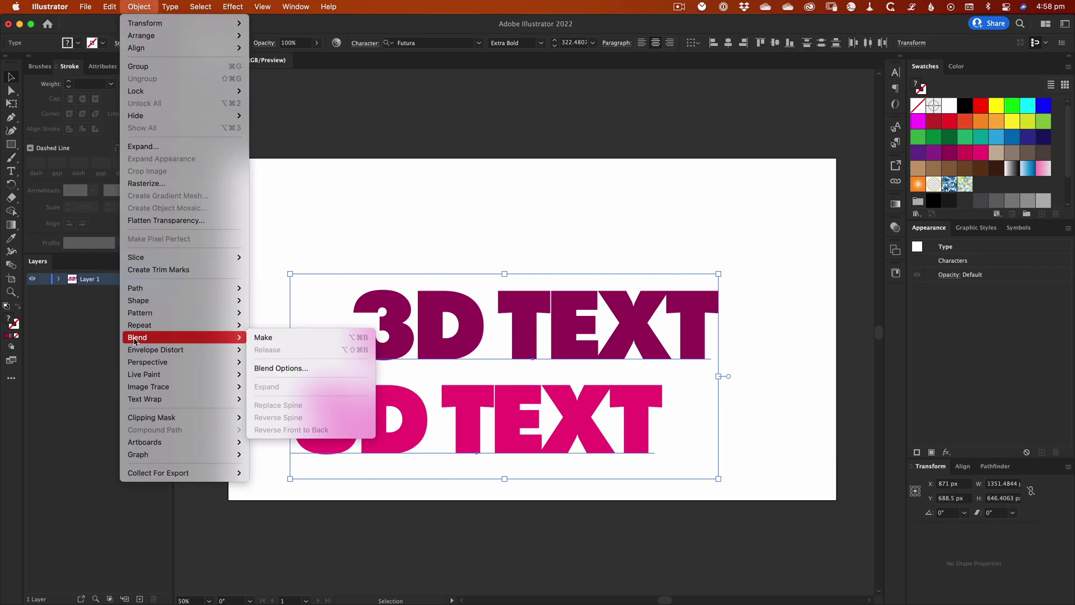
{"action": "left_click", "coordinate": [269, 337]}
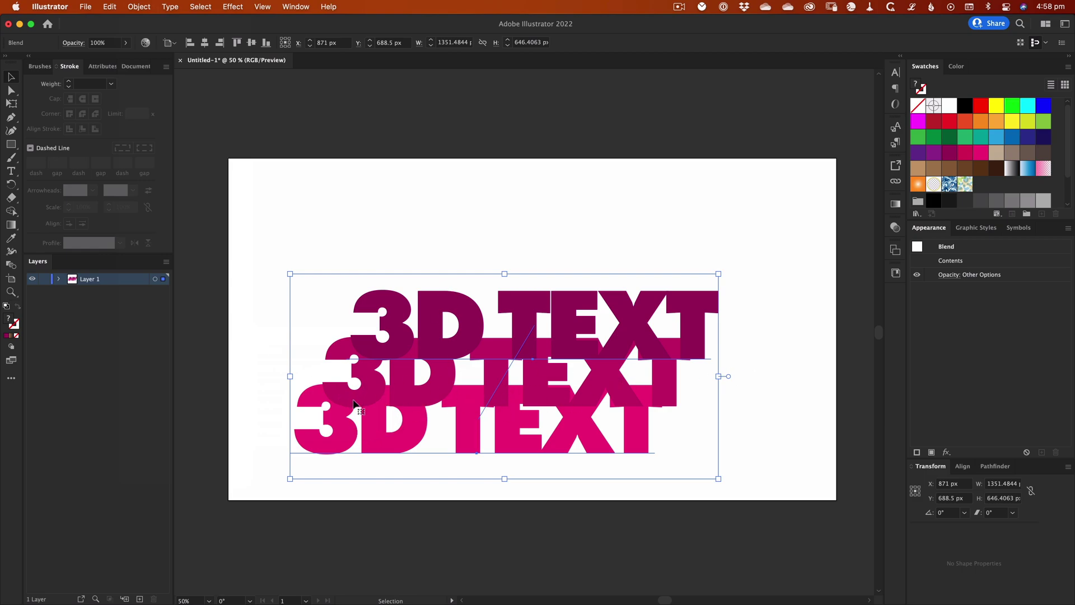
{"action": "left_click", "coordinate": [134, 7]}
{"action": "mouse_move", "coordinate": [159, 337]}
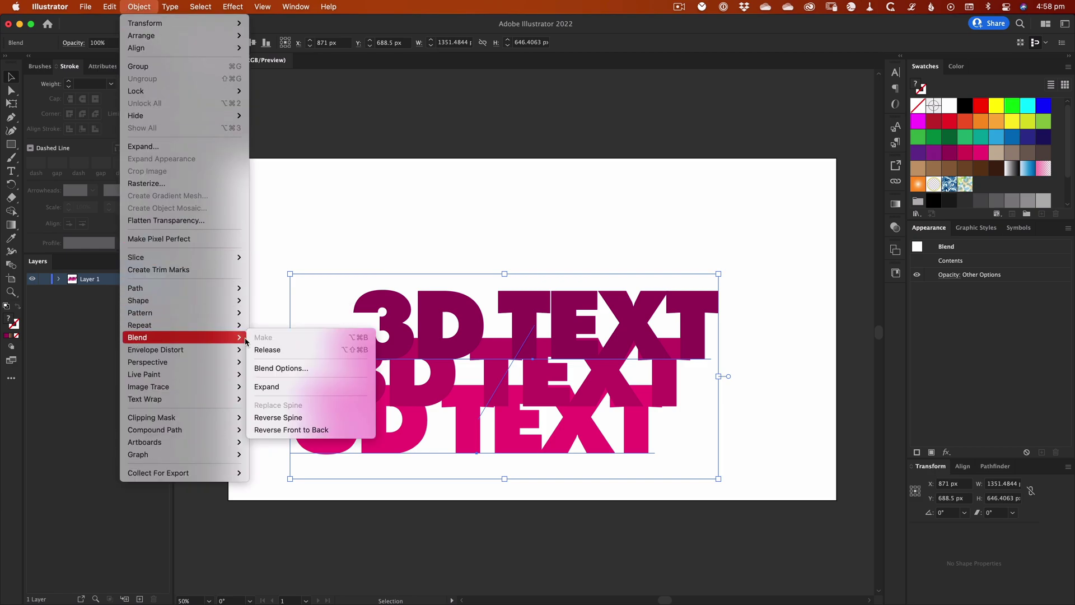
- In Blend Options, set spacing to Specified Steps, trying 500 and then settling on 250
{"action": "left_click", "coordinate": [290, 369]}
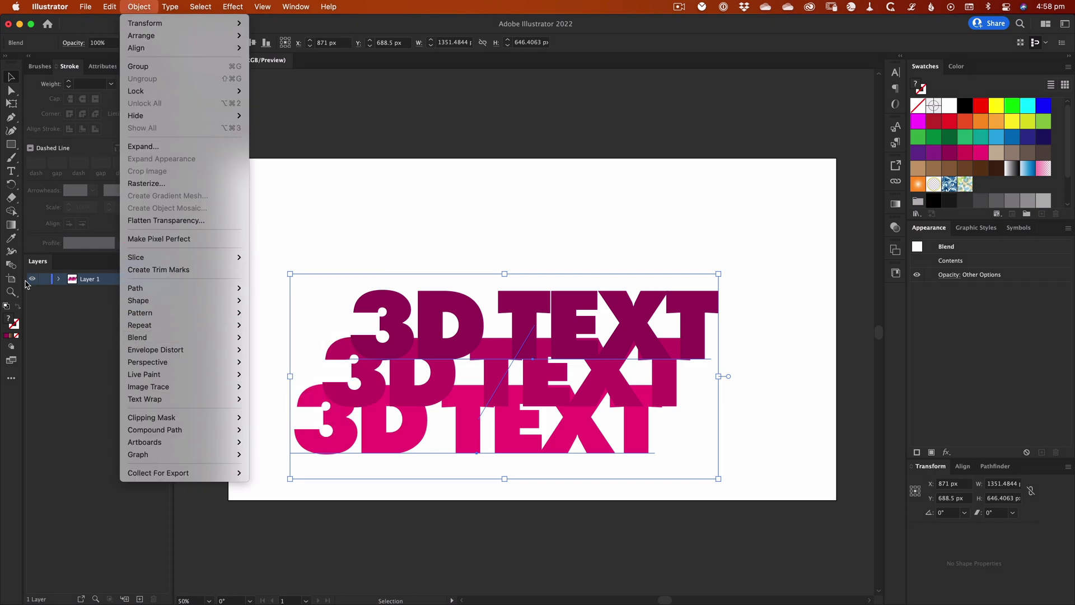
{"action": "double_click", "coordinate": [9, 267]}
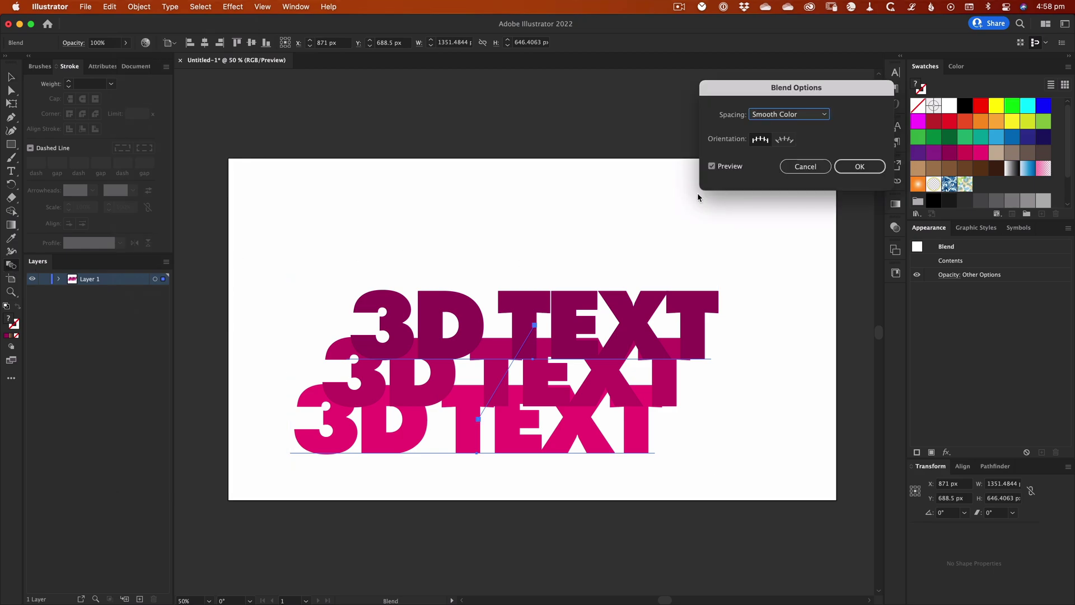
{"action": "left_click_drag", "start_coordinate": [773, 87], "coordinate": [481, 106]}
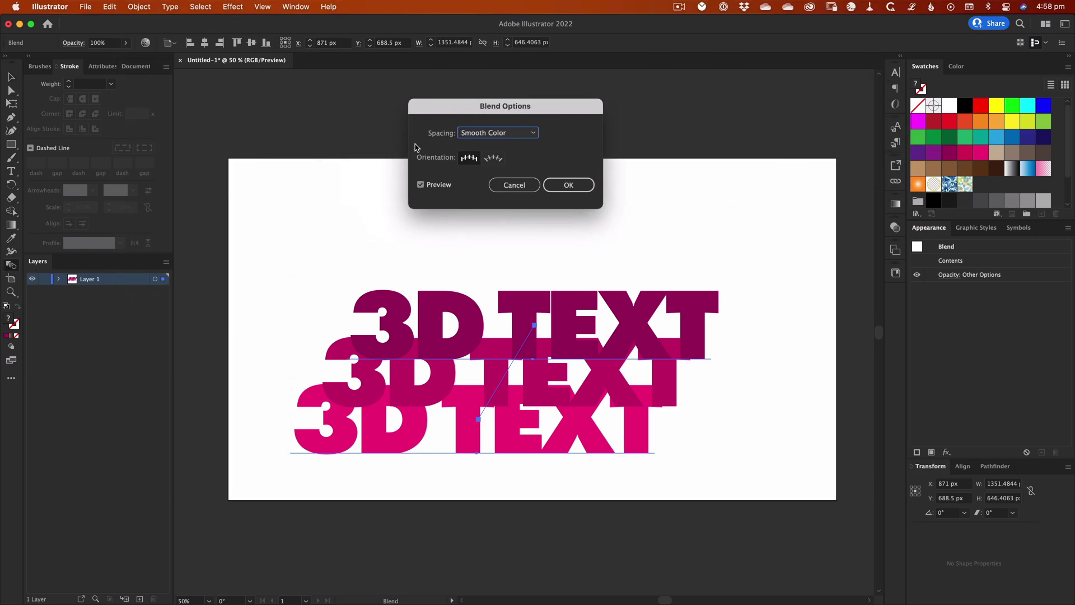
{"action": "left_click", "coordinate": [511, 133]}
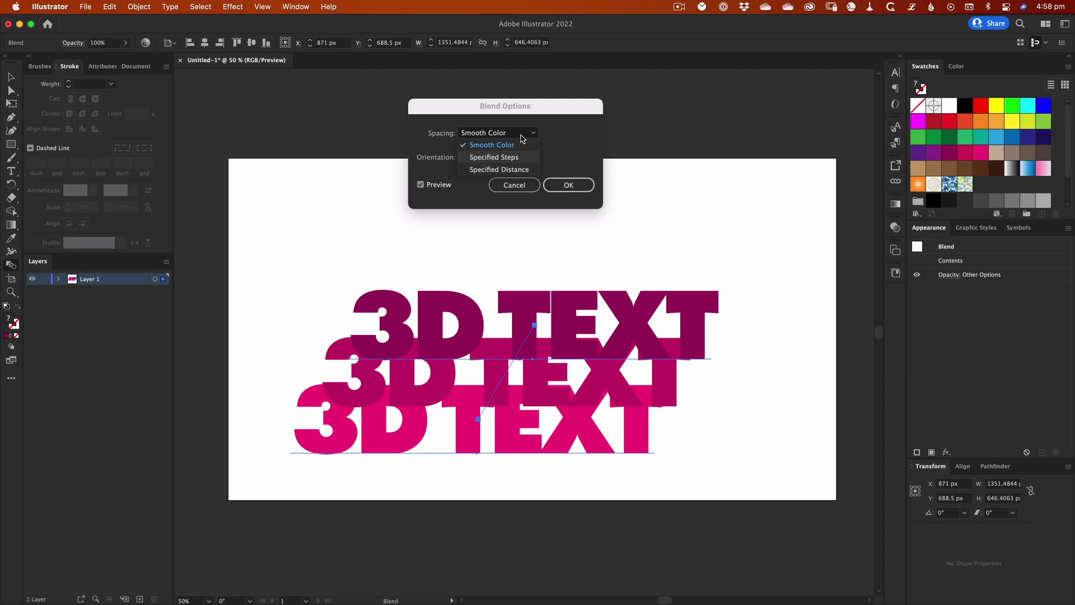
{"action": "left_click", "coordinate": [518, 157]}
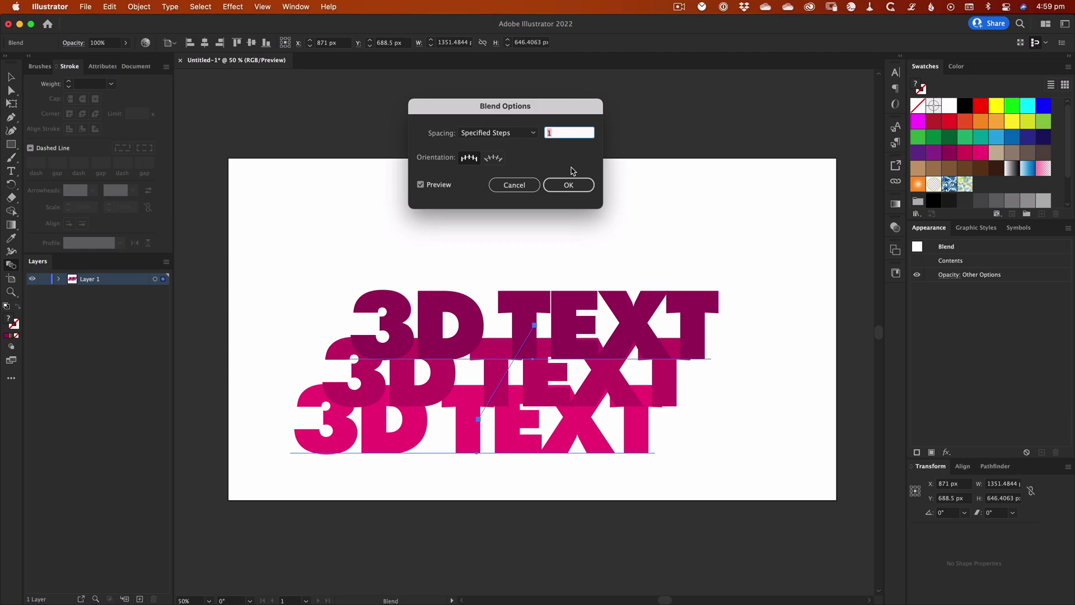
{"action": "type", "text": "500"}
{"action": "key", "text": "Tab"}
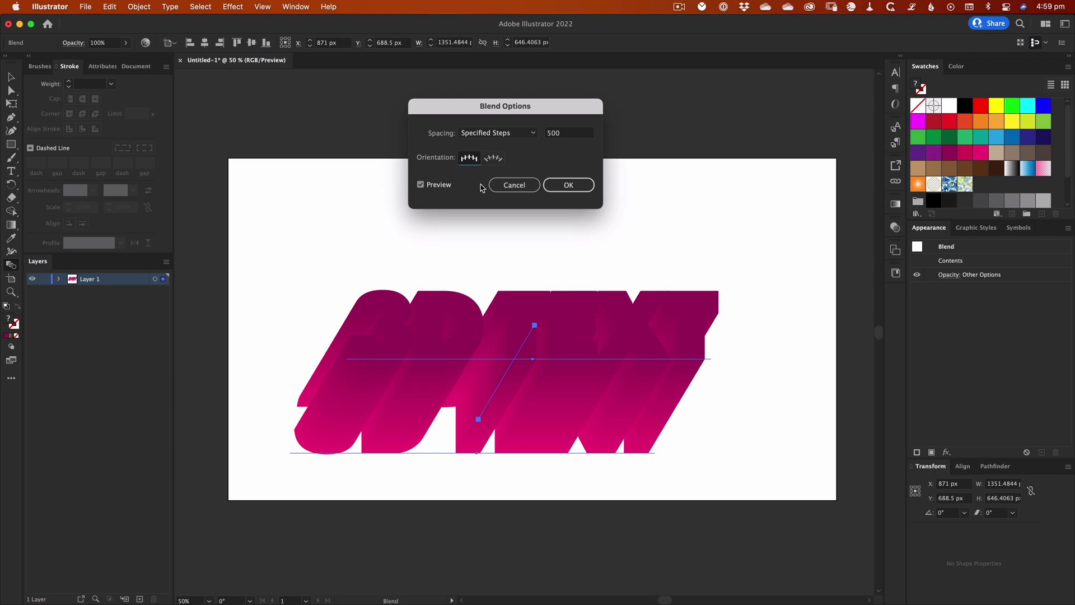
{"action": "left_click", "coordinate": [573, 132]}
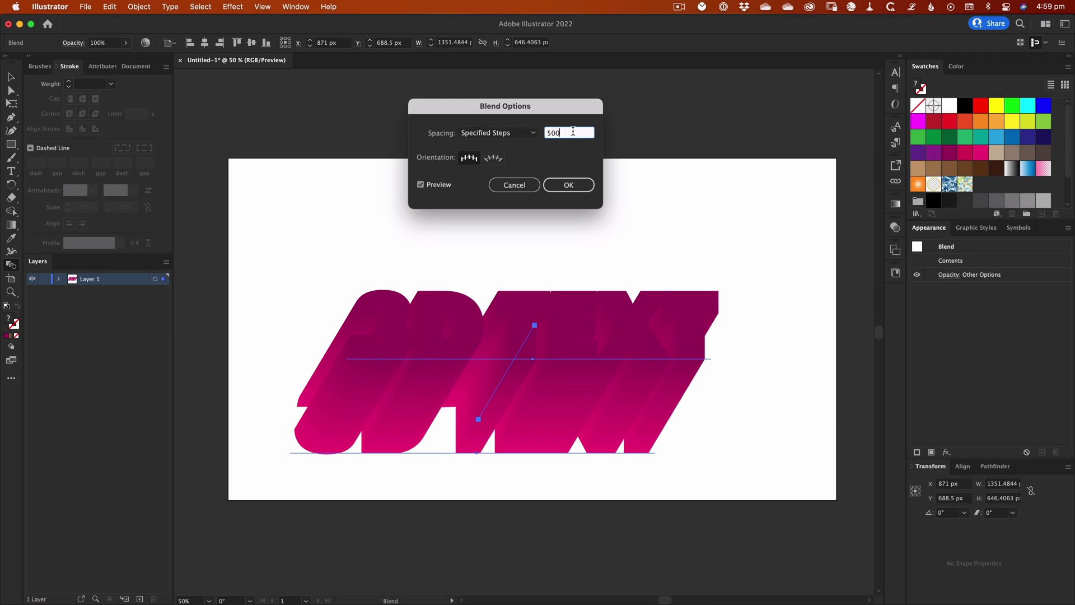
{"action": "left_click_drag", "start_coordinate": [575, 132], "coordinate": [542, 133]}
{"action": "type", "text": "2"}
{"action": "left_click", "coordinate": [474, 158]}
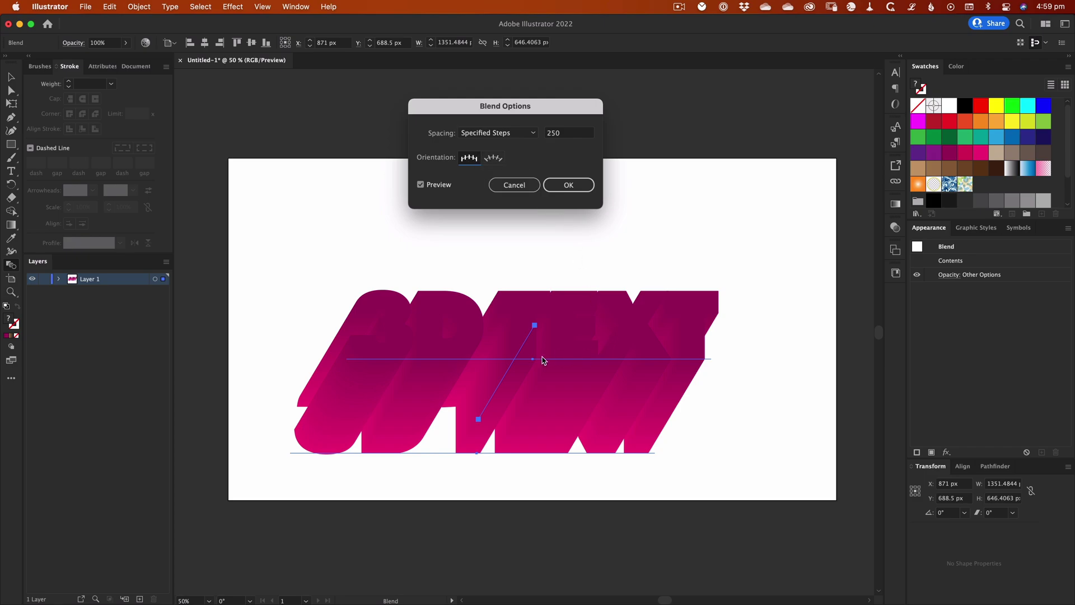
- Confirm the 250-step blend and zoom in and out to inspect the solid extrusion
{"action": "left_click", "coordinate": [555, 185]}
{"action": "left_click", "coordinate": [532, 309], "text": "super"}
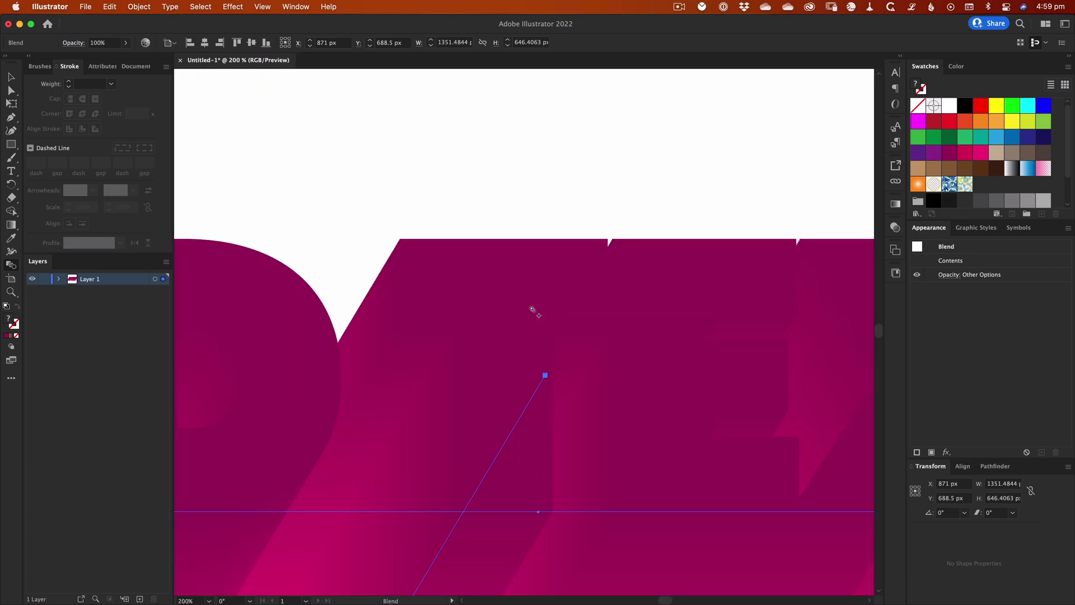
{"action": "left_click", "coordinate": [532, 310], "text": "alt+super"}
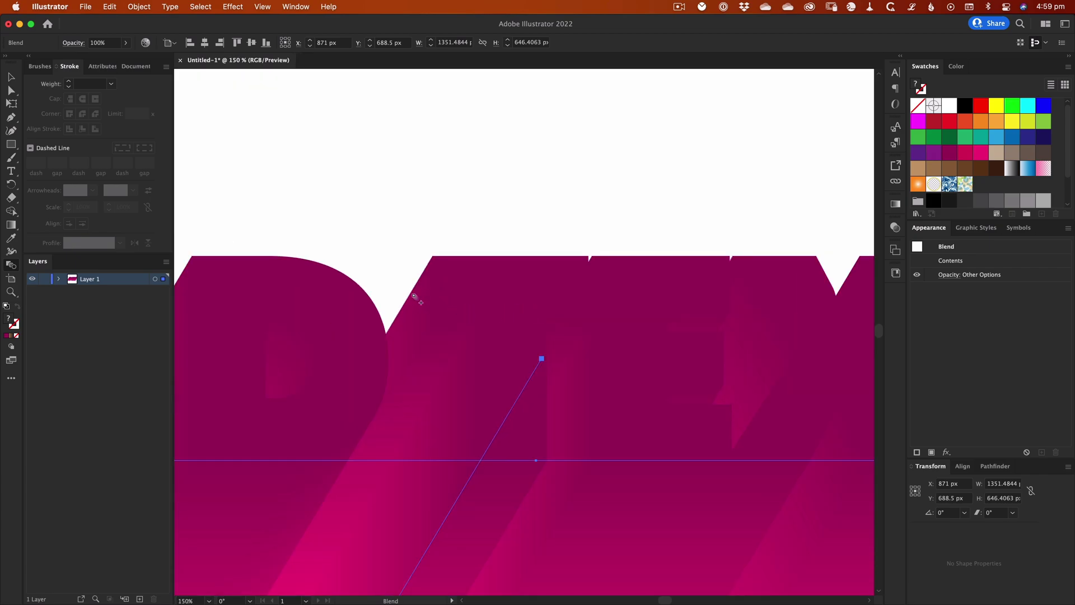
{"action": "key", "text": "super+minus"}
{"action": "key", "text": "super+minus"}
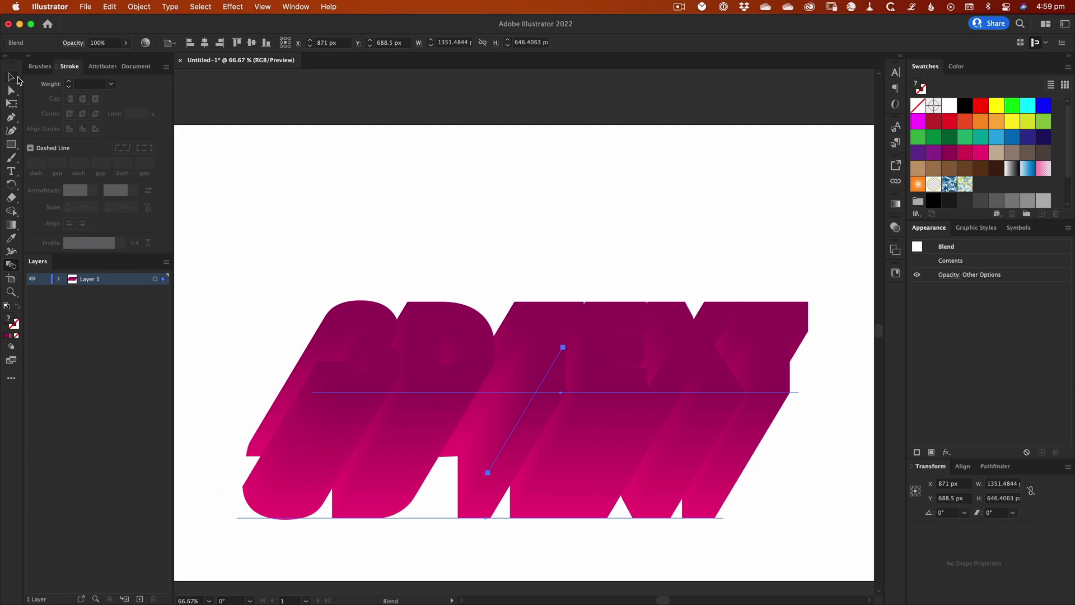
- With the Selection tool, select the blended 3D TEXT on the full artboard
{"action": "left_click", "coordinate": [11, 77]}
{"action": "left_click", "coordinate": [537, 163]}
{"action": "left_click", "coordinate": [548, 329]}
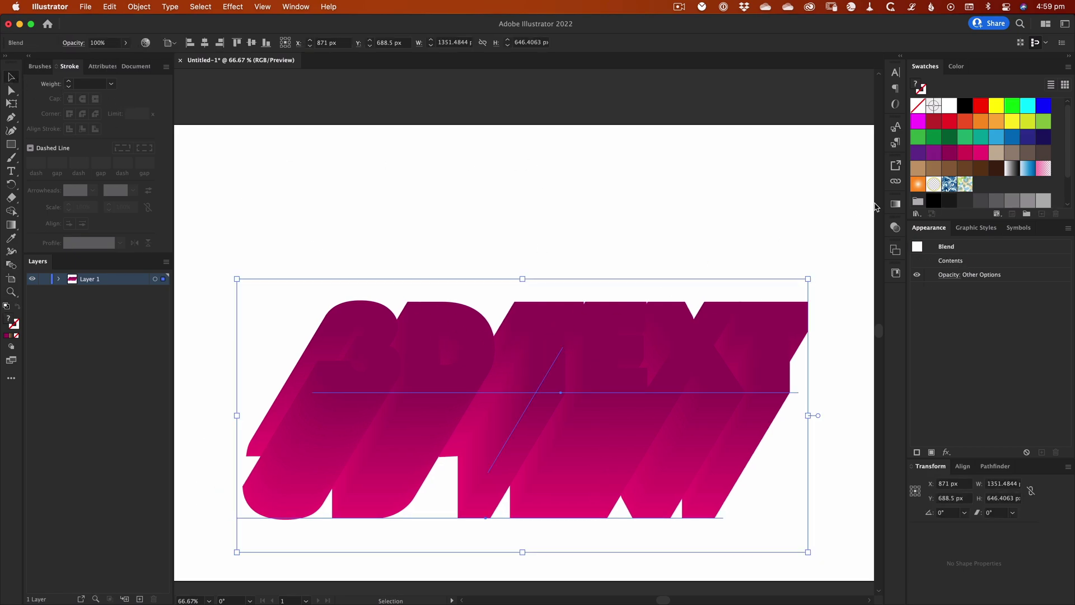
{"action": "left_click", "coordinate": [704, 245]}
{"action": "key", "text": "super+minus"}
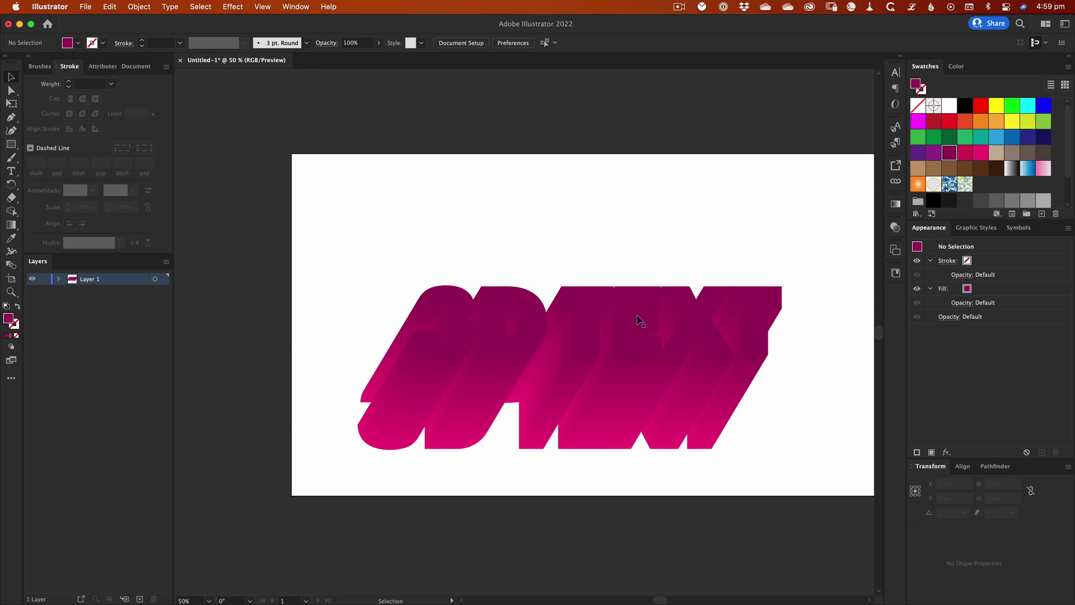
{"action": "left_click", "coordinate": [643, 299]}
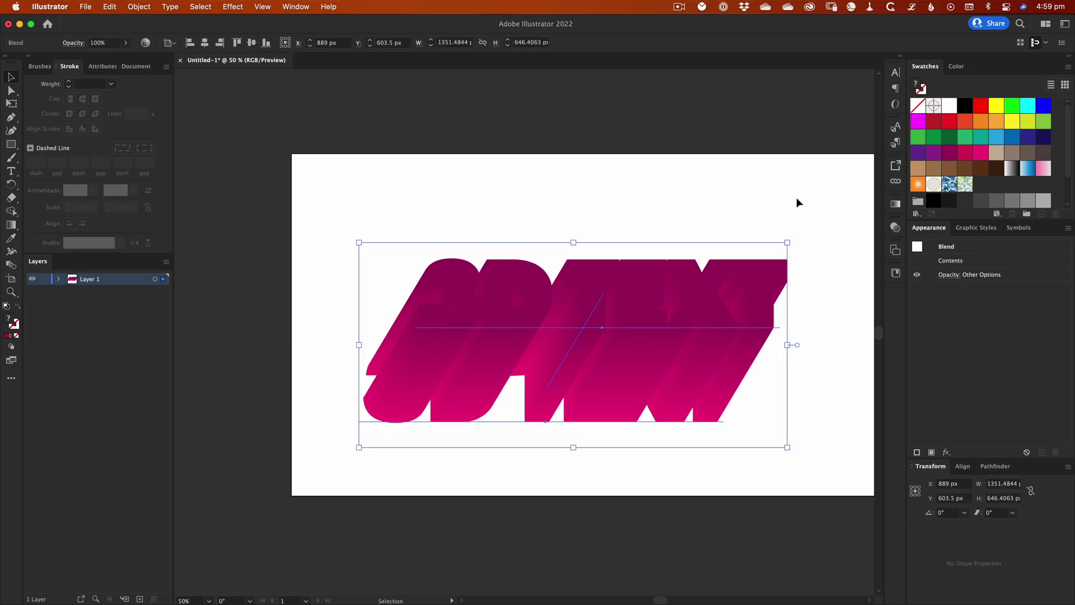
- Inside the blend's isolation mode, drag the back text copy up to shorten the extrusion
{"action": "double_click", "coordinate": [772, 263]}
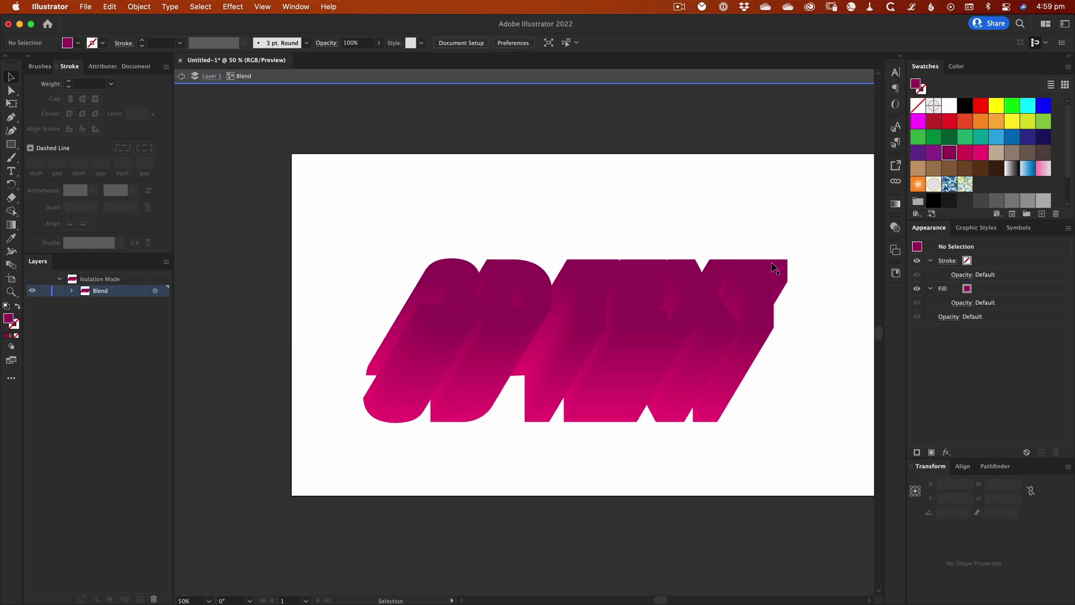
{"action": "double_click", "coordinate": [760, 185]}
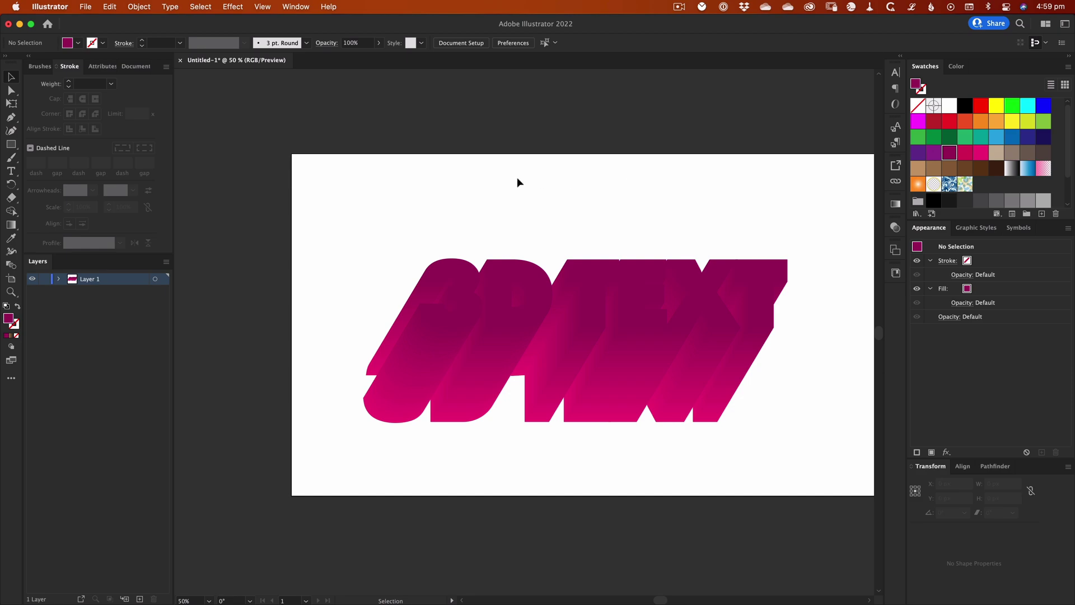
{"action": "left_click", "coordinate": [600, 284]}
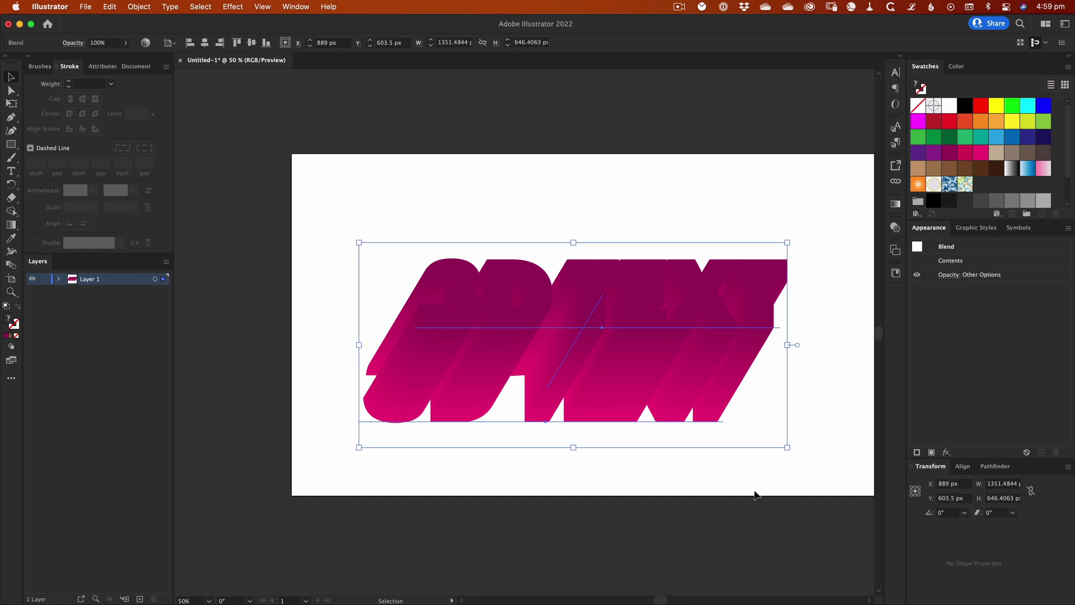
{"action": "double_click", "coordinate": [460, 274]}
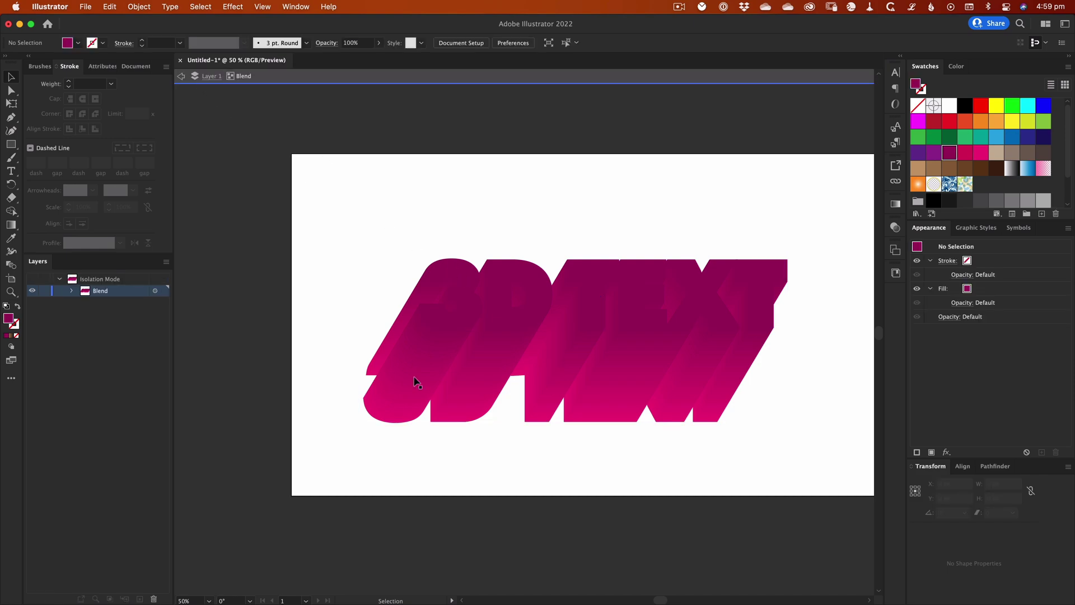
{"action": "left_click", "coordinate": [459, 288]}
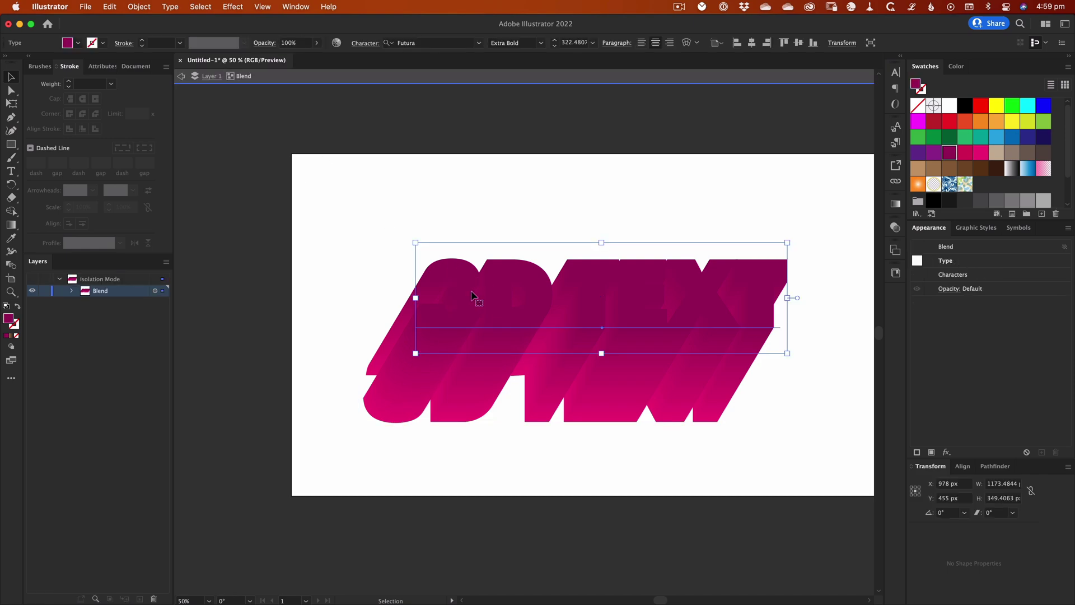
{"action": "left_click", "coordinate": [401, 413]}
{"action": "left_click_drag", "start_coordinate": [401, 413], "coordinate": [429, 422]}
{"action": "left_click_drag", "start_coordinate": [531, 395], "coordinate": [527, 344]}
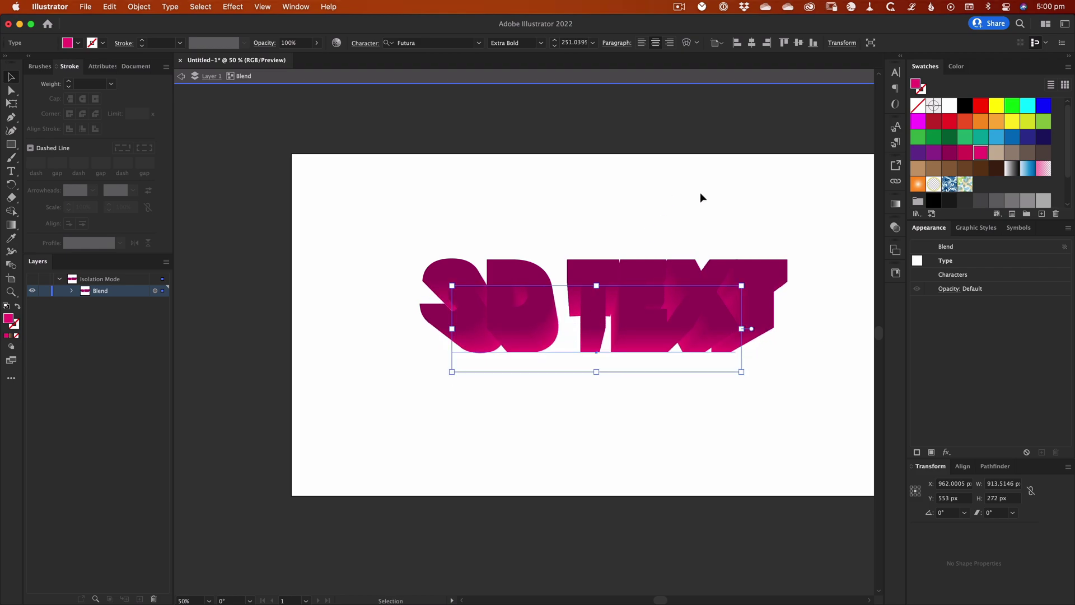
- Select the 3D TEXT blend and leave its isolation mode
{"action": "left_click", "coordinate": [812, 215]}
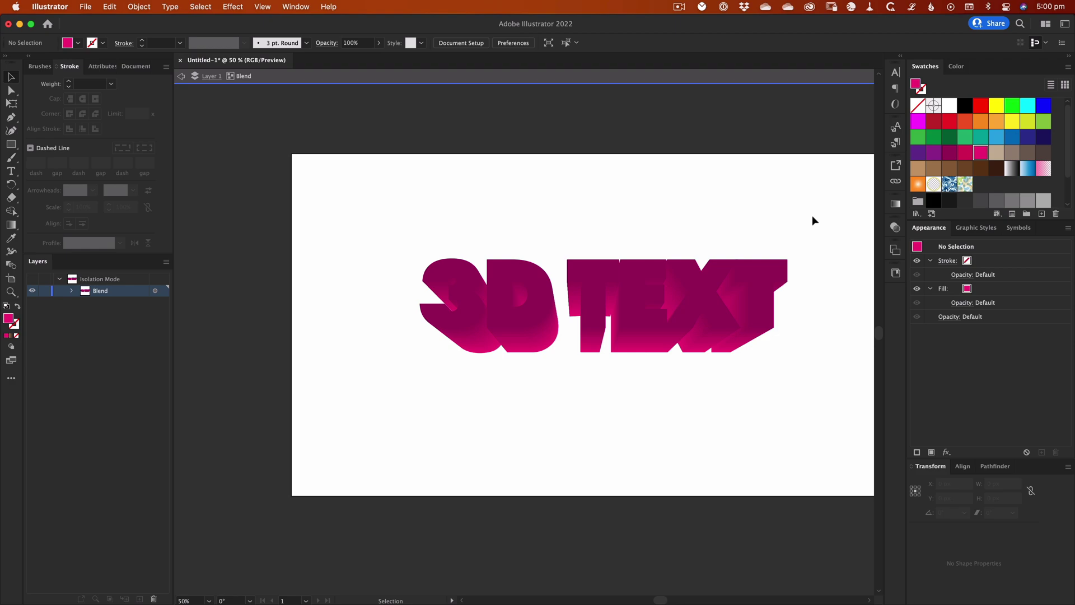
{"action": "scroll", "coordinate": [812, 216], "scroll_direction": "right", "scroll_amount": 2}
{"action": "left_click", "coordinate": [626, 327]}
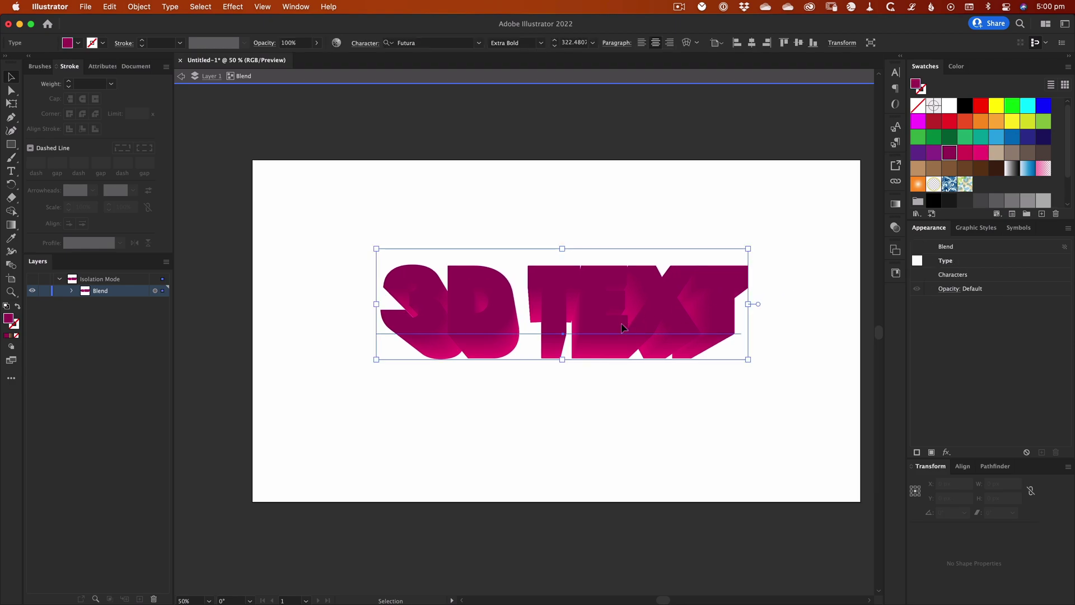
{"action": "left_click", "coordinate": [632, 207]}
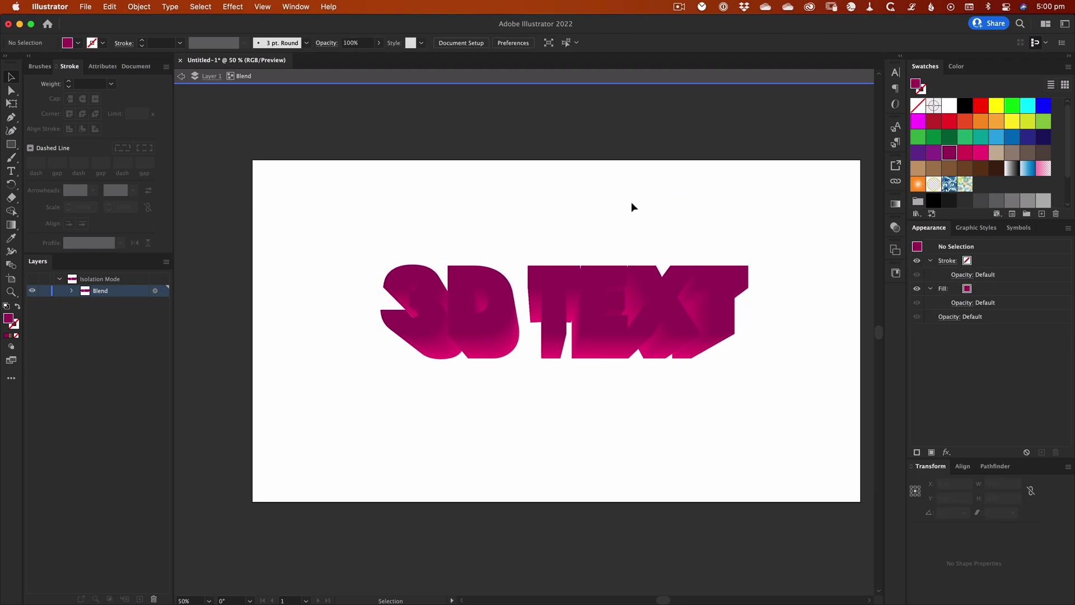
{"action": "left_click", "coordinate": [589, 299]}
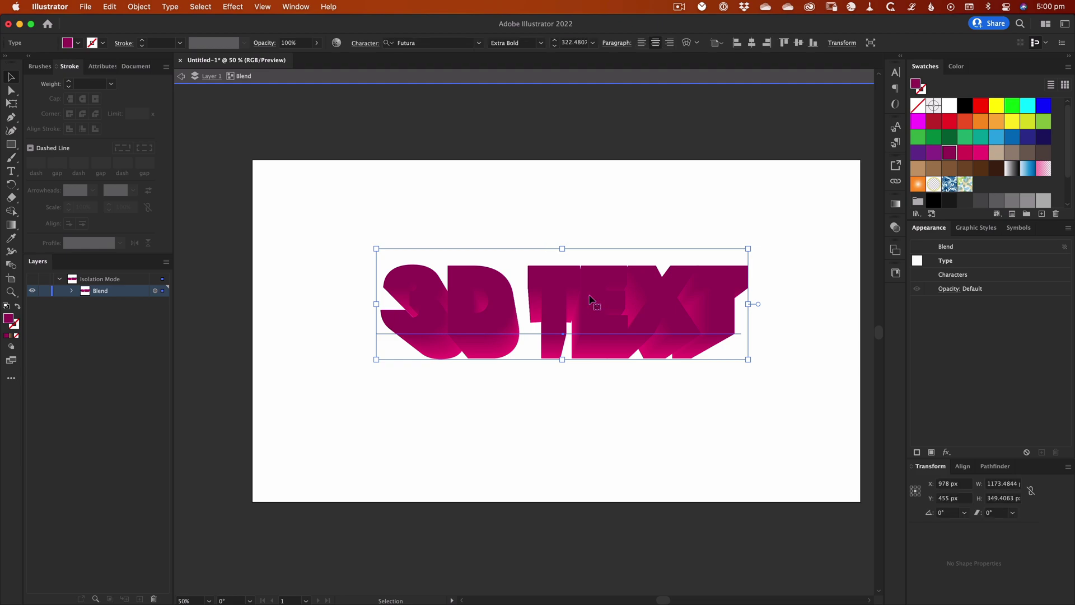
{"action": "key", "text": "a"}
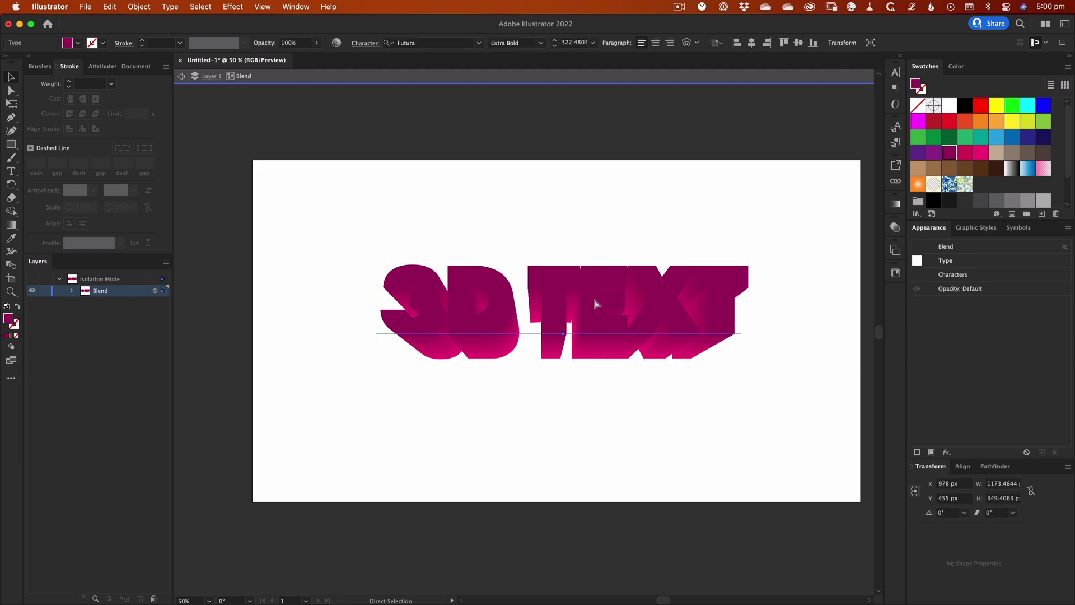
{"action": "key", "text": "v"}
{"action": "left_click", "coordinate": [593, 197]}
{"action": "double_click", "coordinate": [390, 179]}
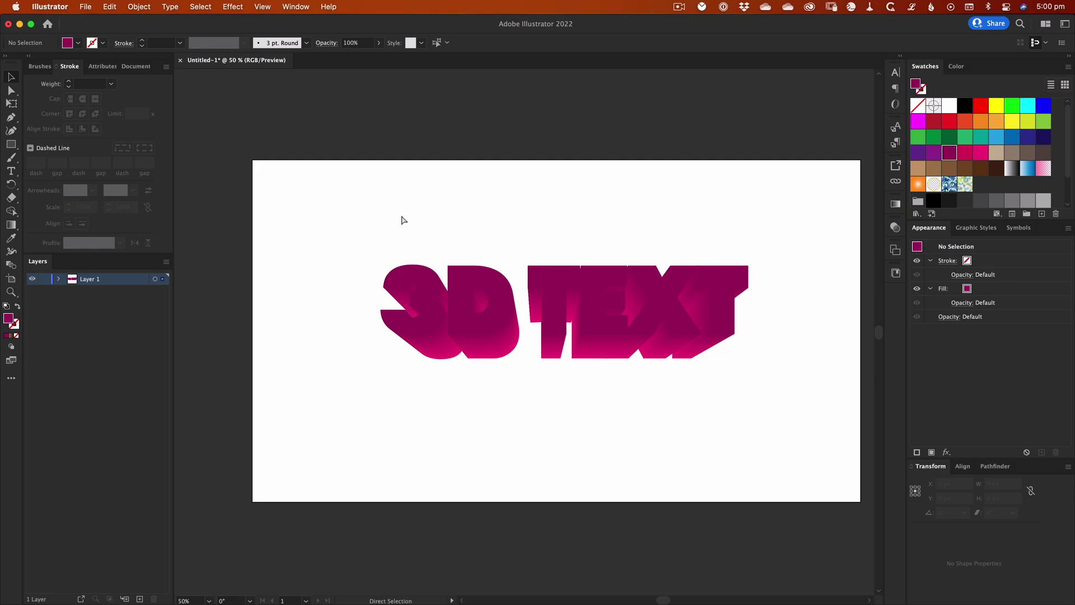
- Select the front type and recolour it deep pink, trying white and magenta first
{"action": "key", "text": "super+a"}
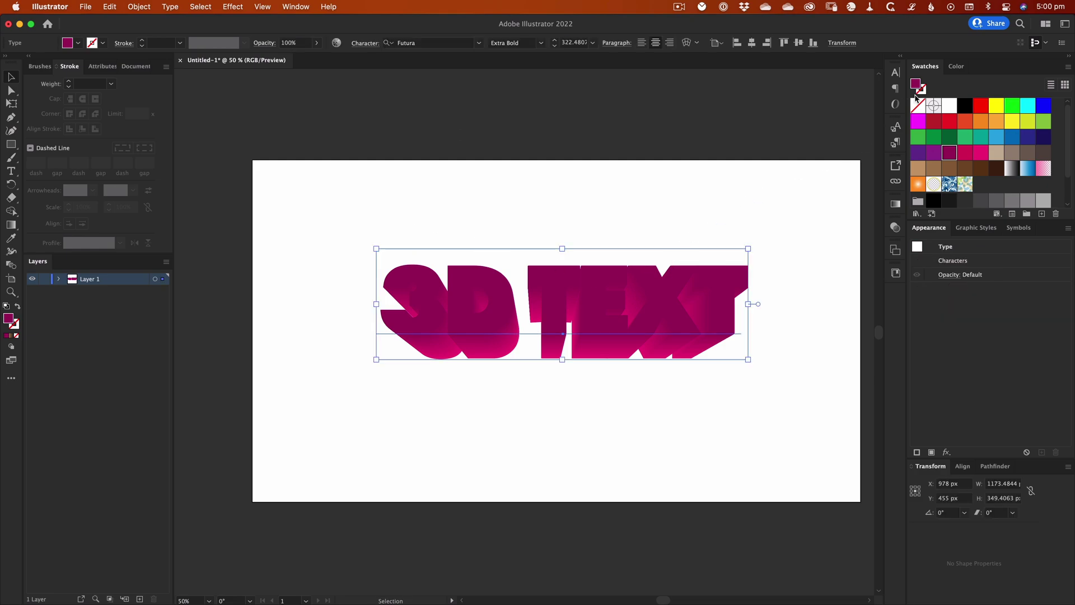
{"action": "left_click", "coordinate": [949, 107]}
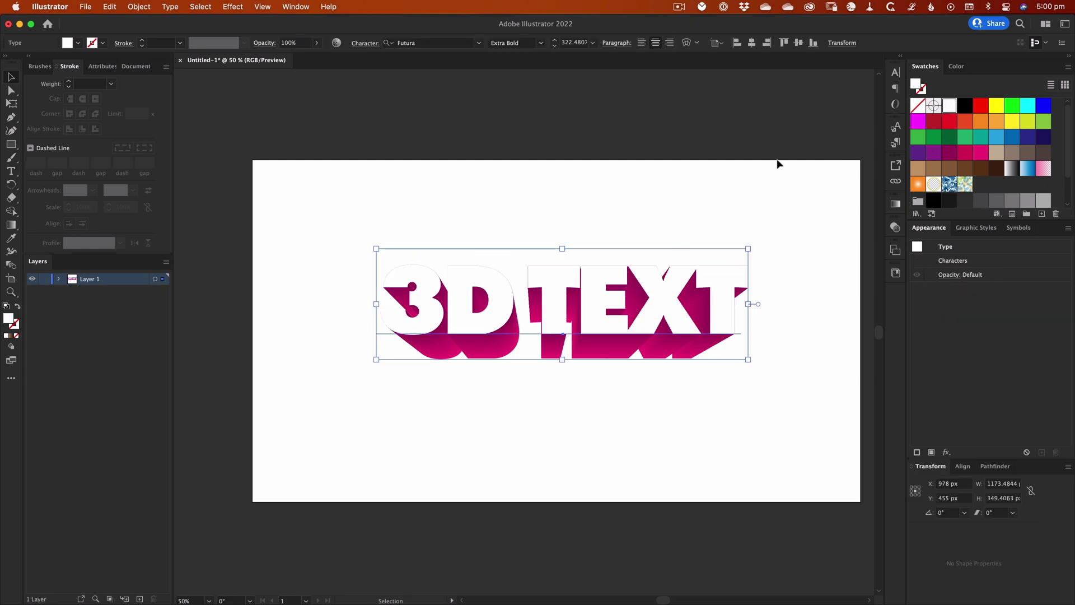
{"action": "left_click", "coordinate": [918, 120]}
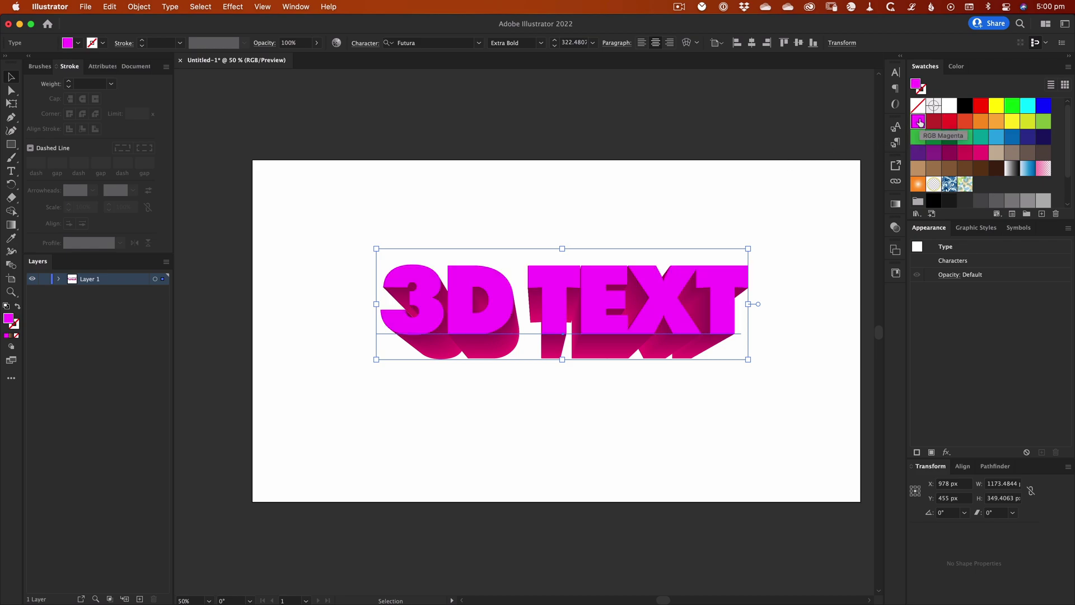
{"action": "left_click", "coordinate": [981, 154]}
{"action": "left_click", "coordinate": [723, 227]}
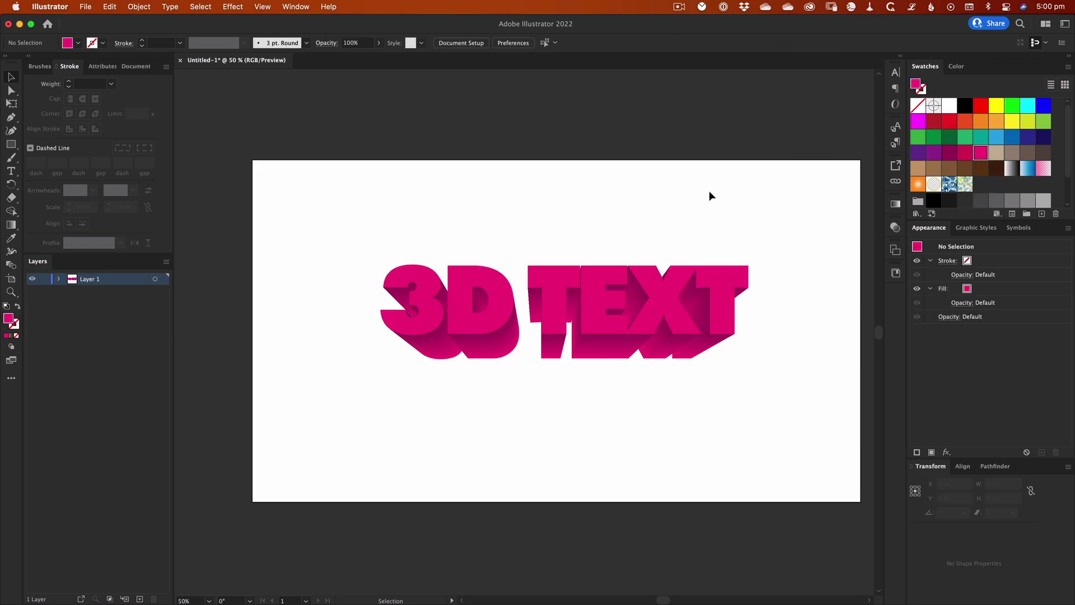
{"action": "left_click_drag", "start_coordinate": [363, 240], "coordinate": [785, 383]}
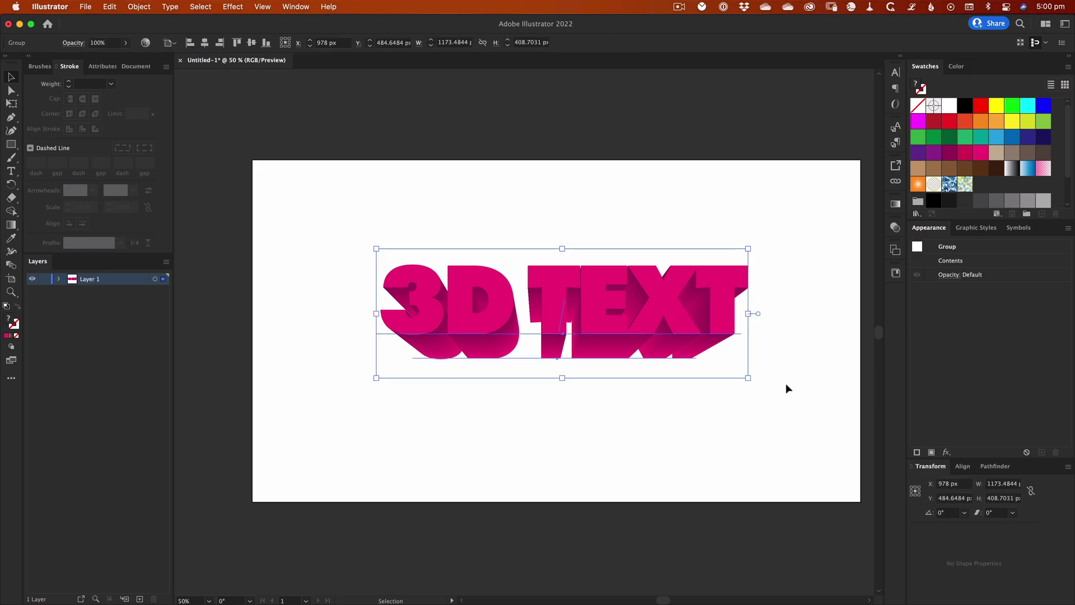
{"action": "left_click", "coordinate": [785, 384]}
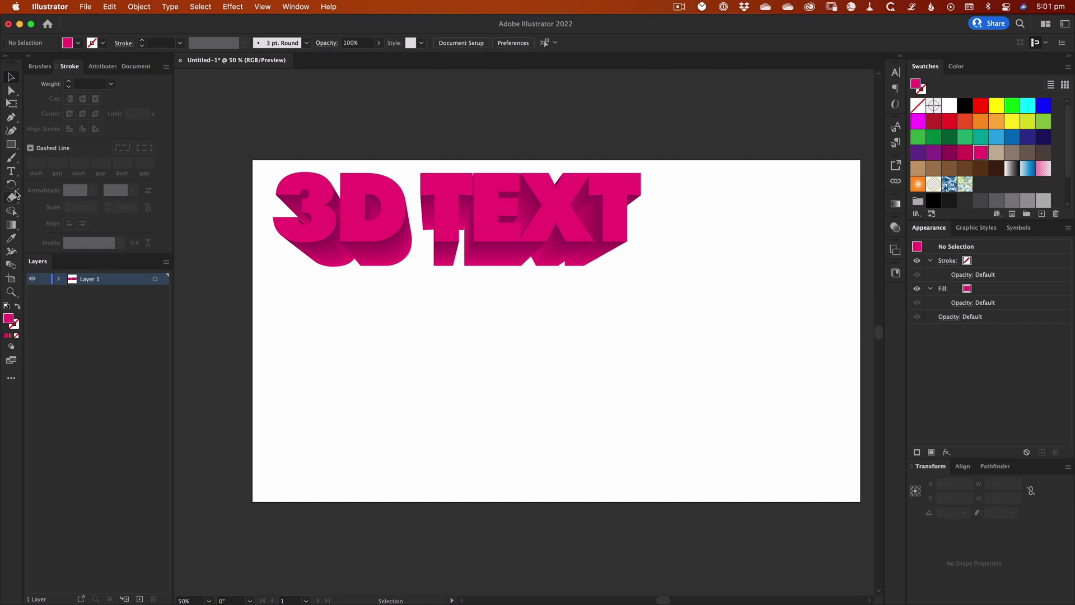
- Copy the front 3D TEXT type, paste it, and move the flat copy below the blend
{"action": "left_click", "coordinate": [350, 212]}
{"action": "double_click", "coordinate": [351, 209]}
{"action": "left_click", "coordinate": [351, 207]}
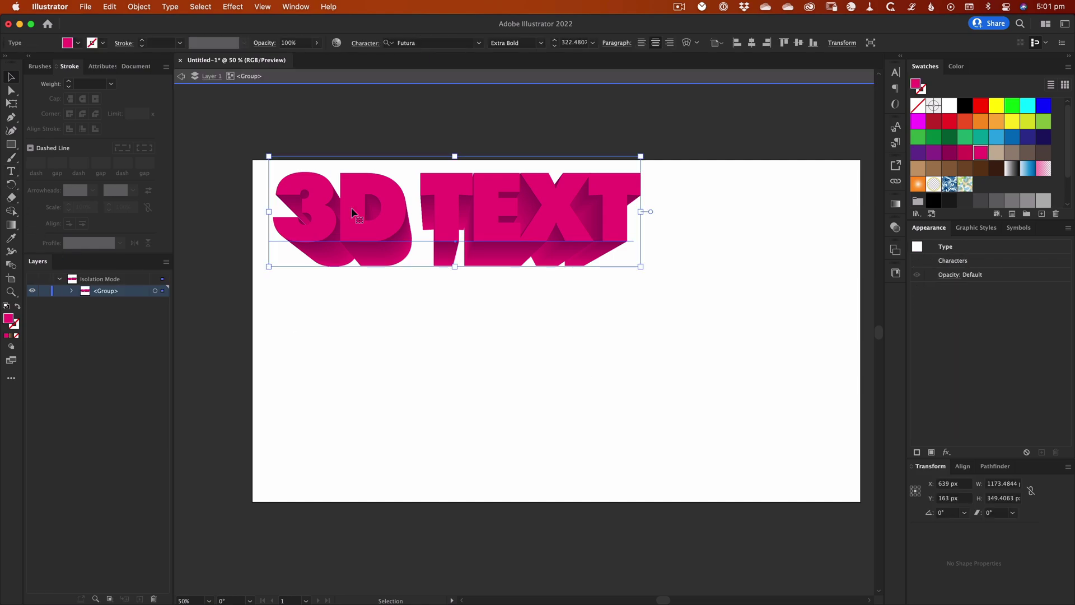
{"action": "double_click", "coordinate": [378, 361]}
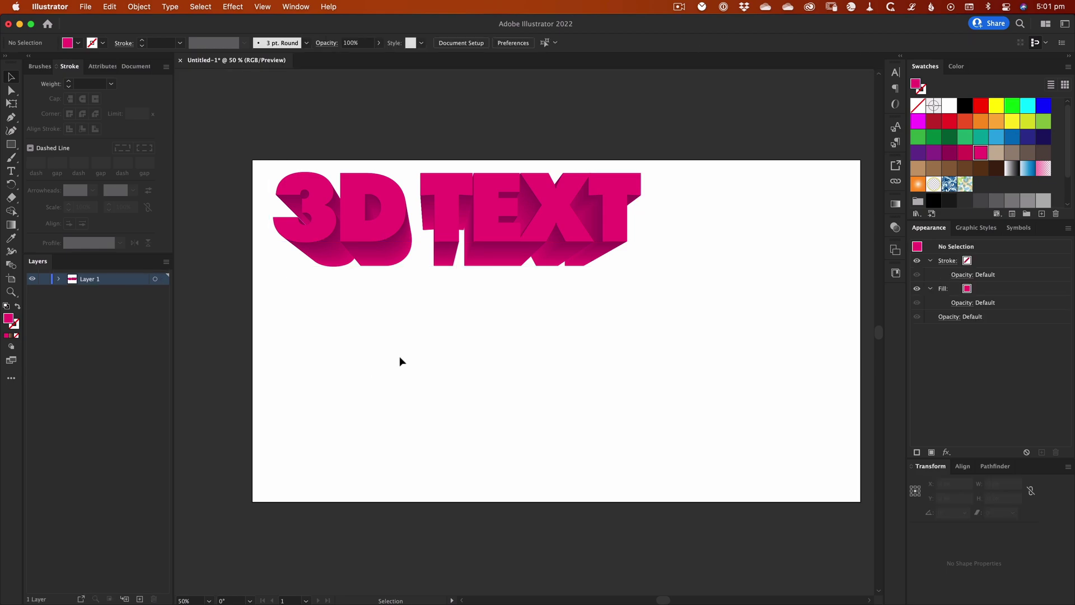
{"action": "type", "text": "3D TEXT"}
{"action": "key", "text": "v"}
{"action": "left_click_drag", "start_coordinate": [424, 353], "coordinate": [484, 386]}
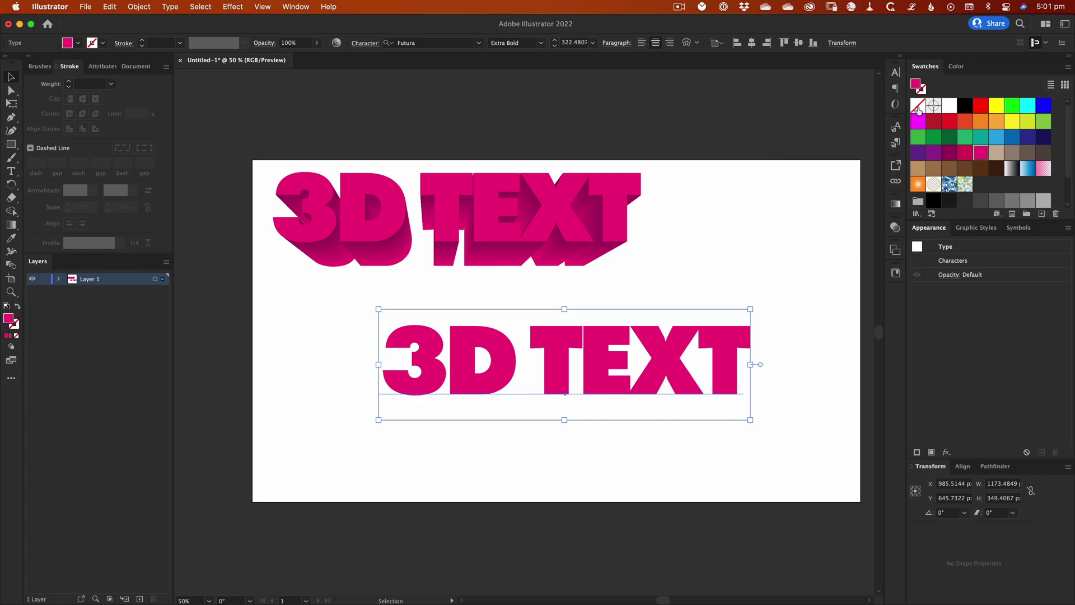
- Add a new pink fill to the flat text in the Appearance panel
{"action": "left_click", "coordinate": [932, 452]}
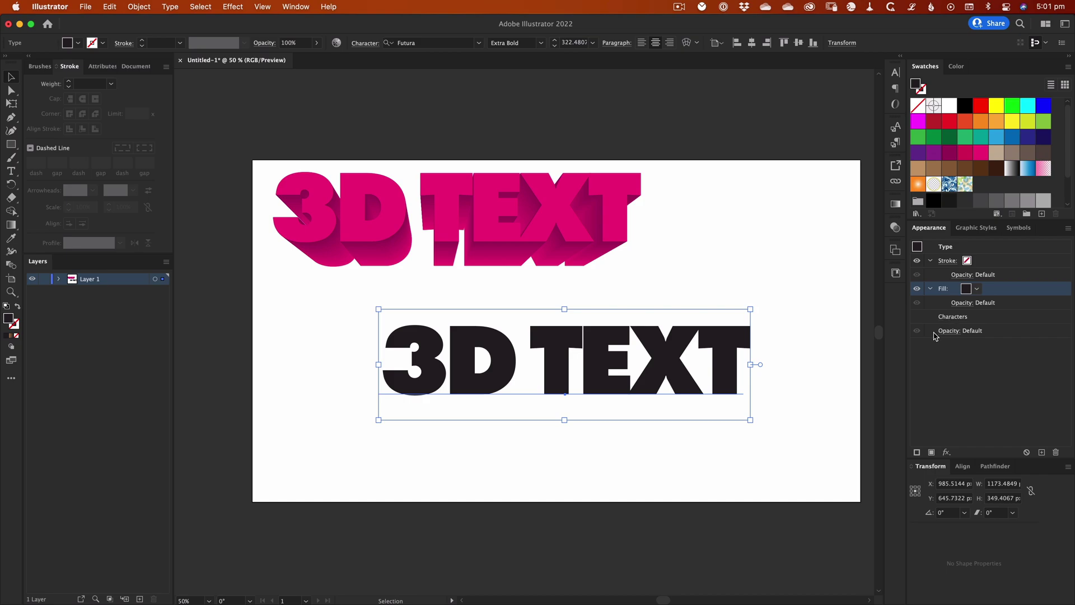
{"action": "left_click", "coordinate": [966, 288]}
{"action": "left_click", "coordinate": [902, 336]}
{"action": "left_click", "coordinate": [779, 288]}
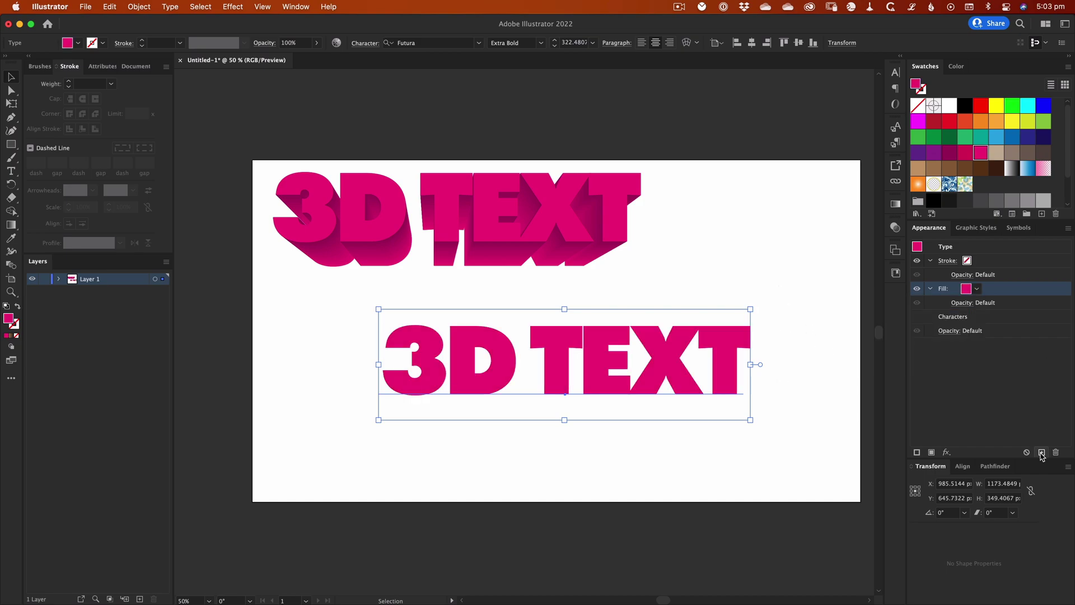
- Add a second fill and set it to darker magenta
{"action": "left_click", "coordinate": [1042, 452]}
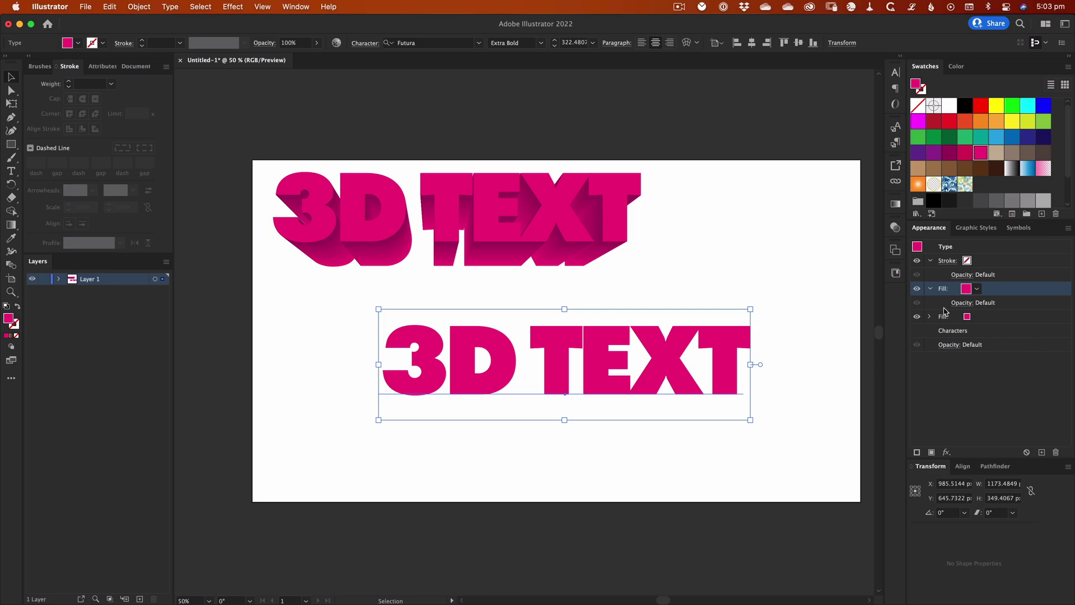
{"action": "left_click", "coordinate": [970, 403]}
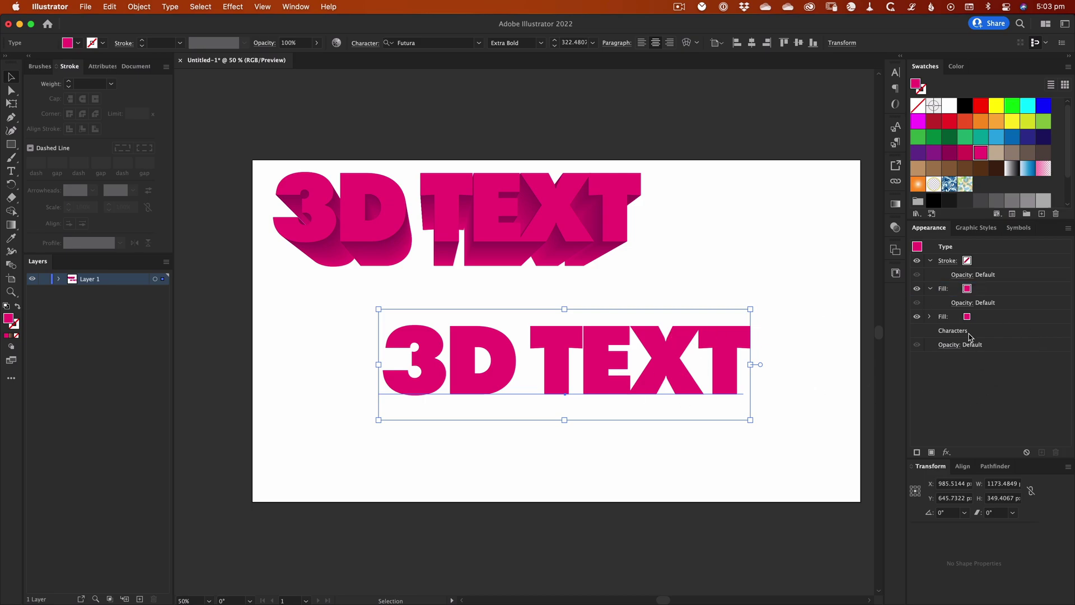
{"action": "left_click", "coordinate": [968, 316]}
{"action": "left_click", "coordinate": [966, 317]}
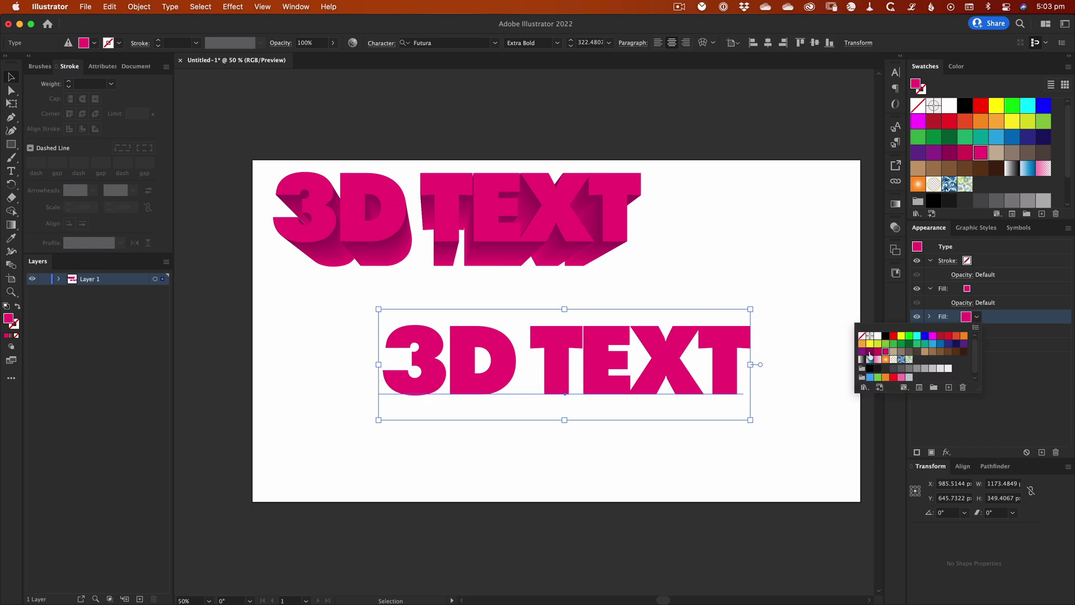
{"action": "left_click", "coordinate": [870, 351]}
{"action": "left_click", "coordinate": [1020, 412]}
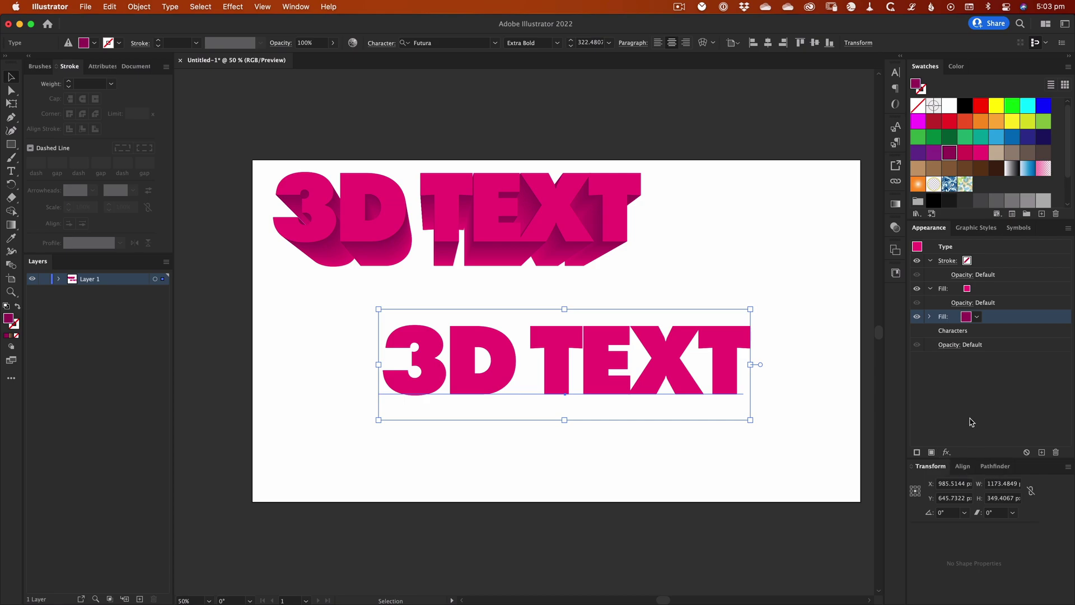
- Apply a Transform effect to the second fill with 100 copies
{"action": "left_click", "coordinate": [947, 452]}
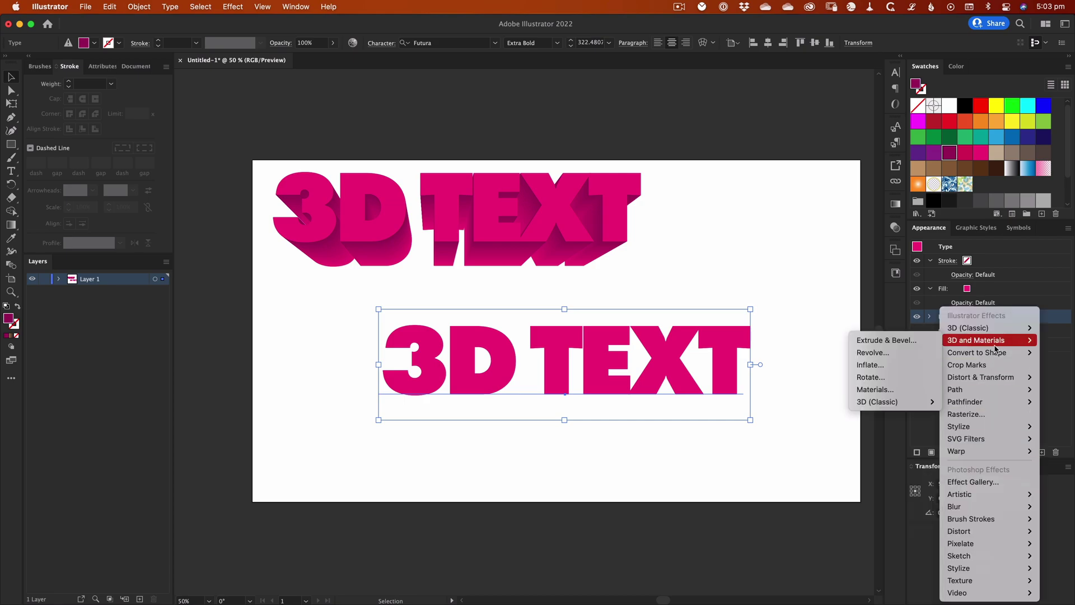
{"action": "mouse_move", "coordinate": [951, 378]}
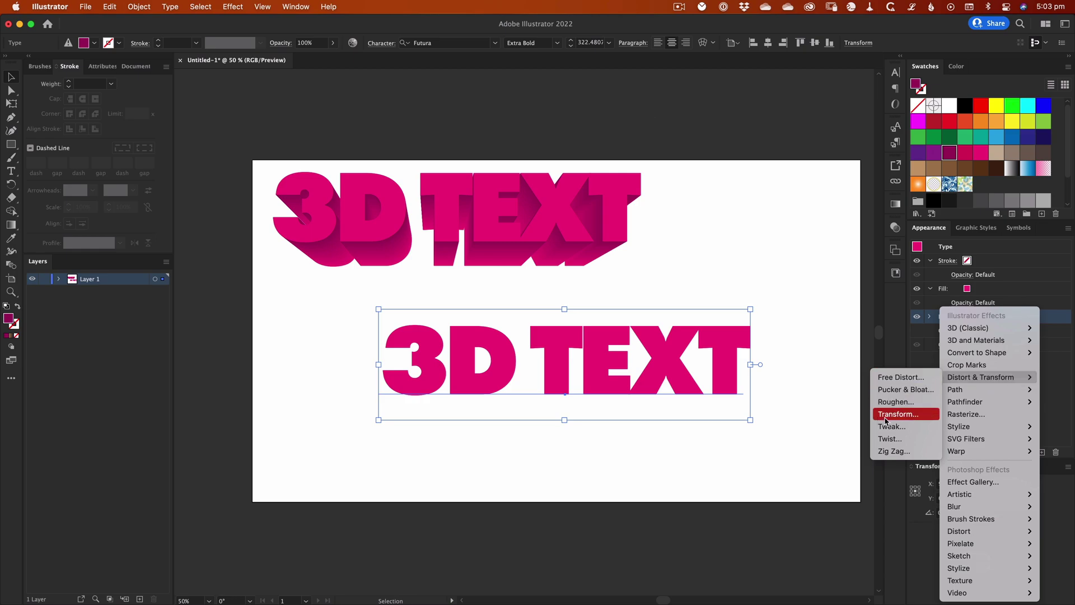
{"action": "left_click", "coordinate": [927, 415]}
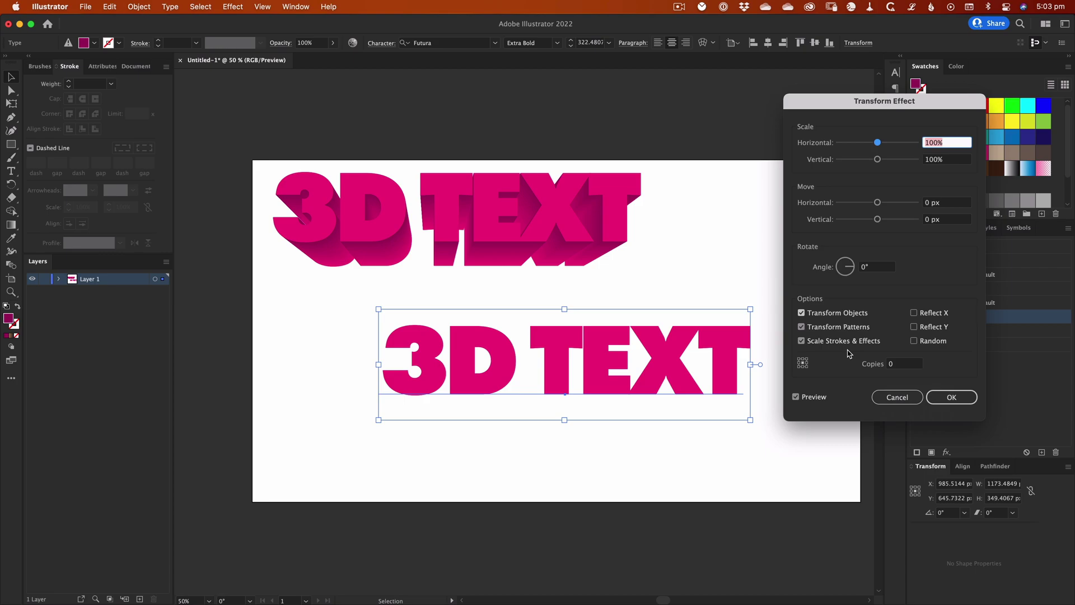
{"action": "left_click", "coordinate": [893, 364]}
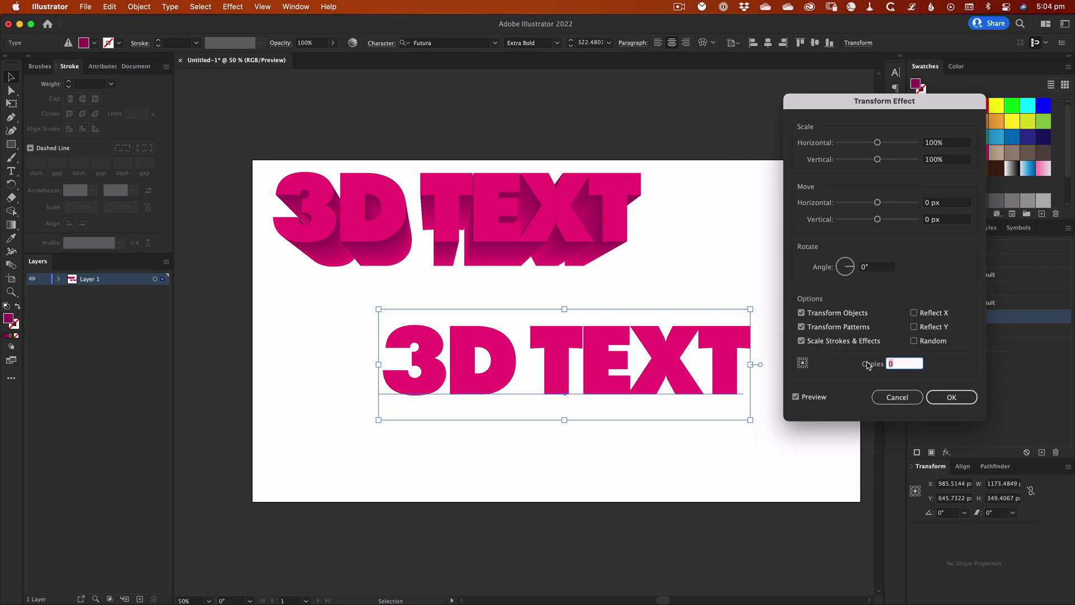
{"action": "type", "text": "100"}
{"action": "left_click", "coordinate": [877, 266]}
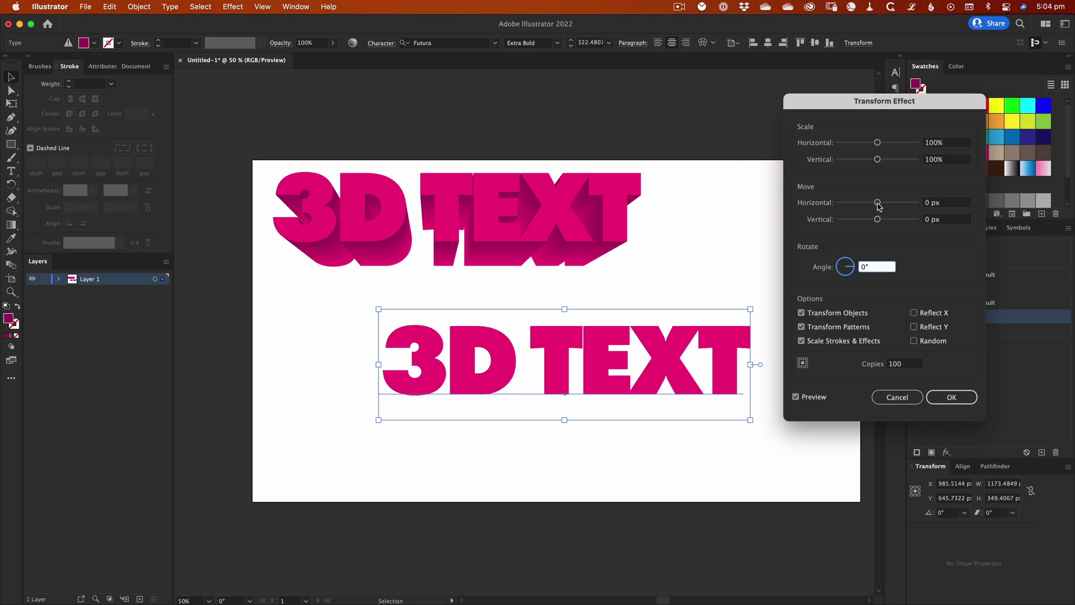
- Set Move to 0 px horizontal, 1 px vertical, Scale 99.9% both ways, and apply
{"action": "left_click_drag", "start_coordinate": [877, 203], "coordinate": [877, 203]}
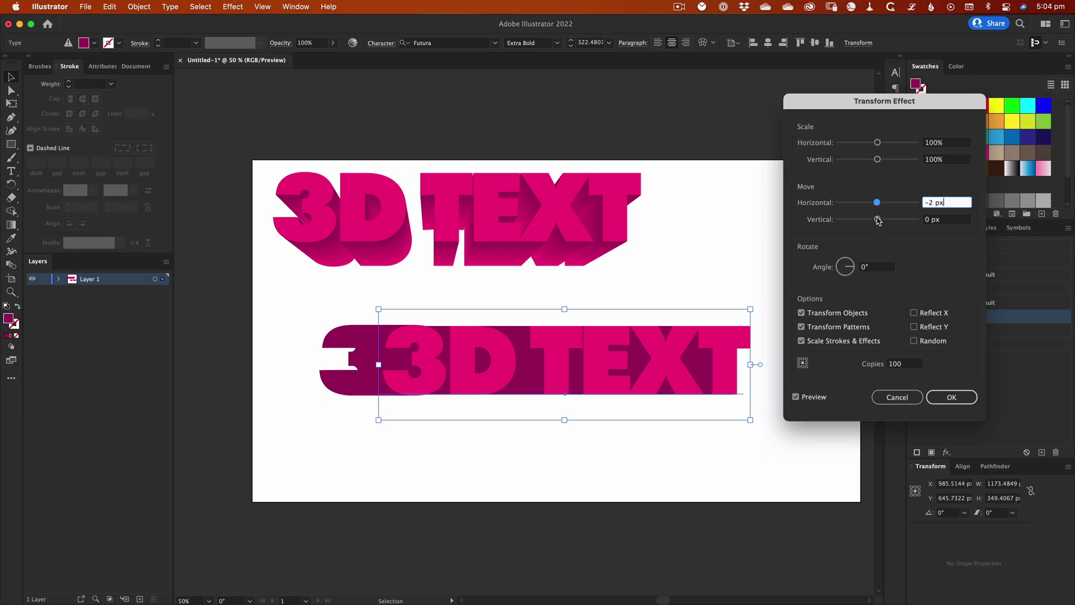
{"action": "left_click_drag", "start_coordinate": [878, 220], "coordinate": [918, 205]}
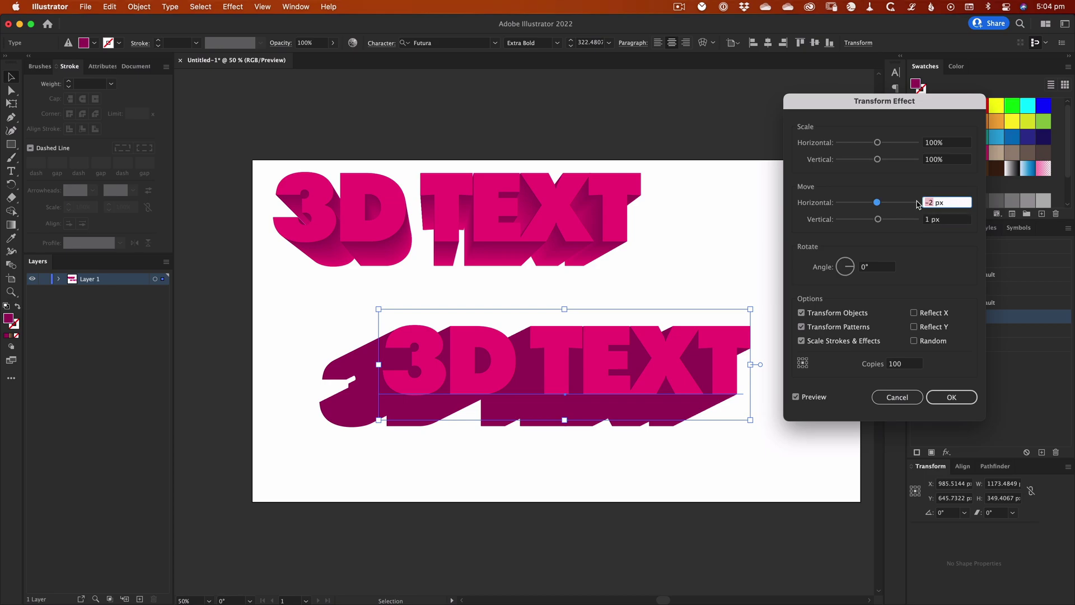
{"action": "type", "text": "0"}
{"action": "left_click", "coordinate": [954, 220]}
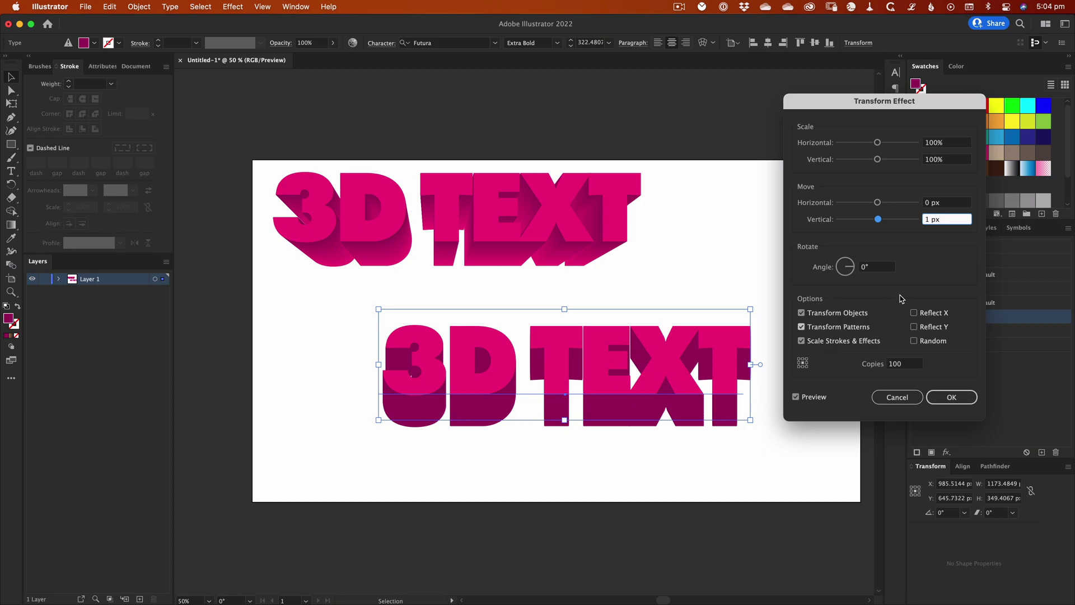
{"action": "left_click", "coordinate": [935, 143]}
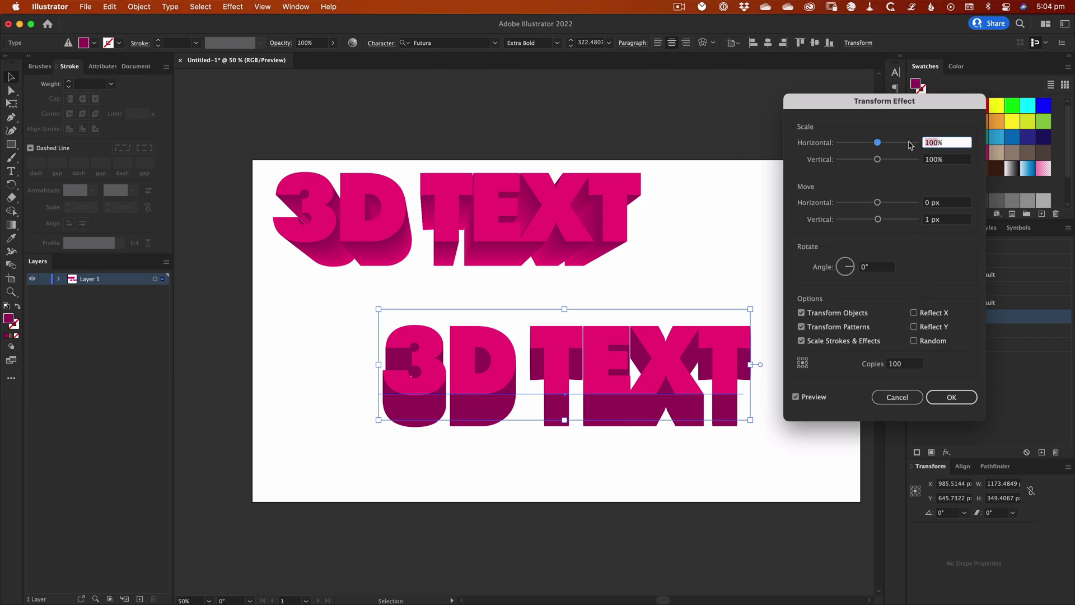
{"action": "type", "text": "99.9"}
{"action": "key", "text": "Tab"}
{"action": "type", "text": "99"}
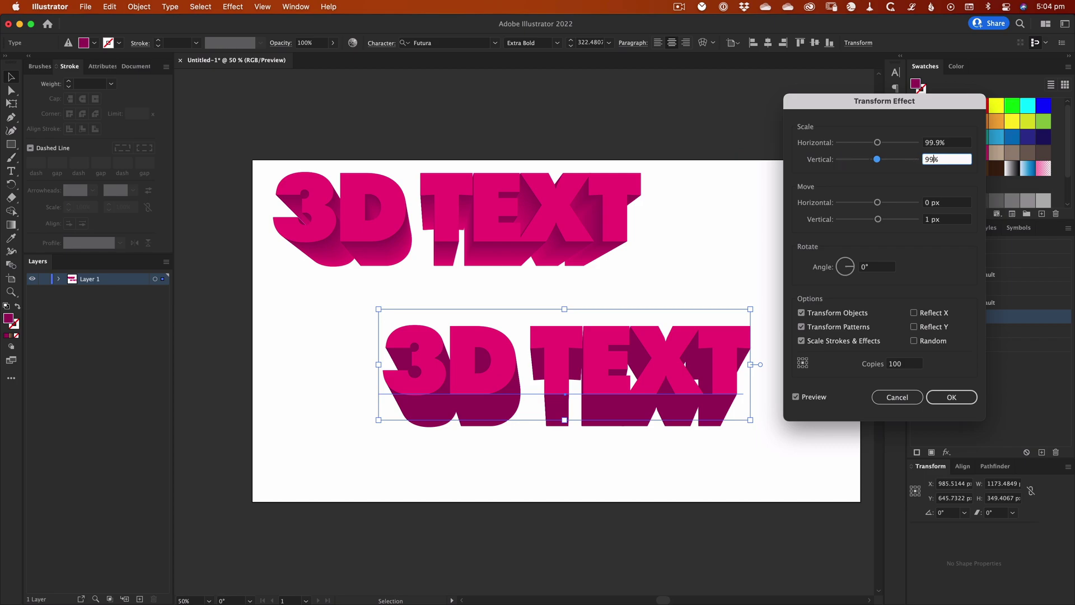
{"action": "type", "text": ".9"}
{"action": "left_click", "coordinate": [957, 203]}
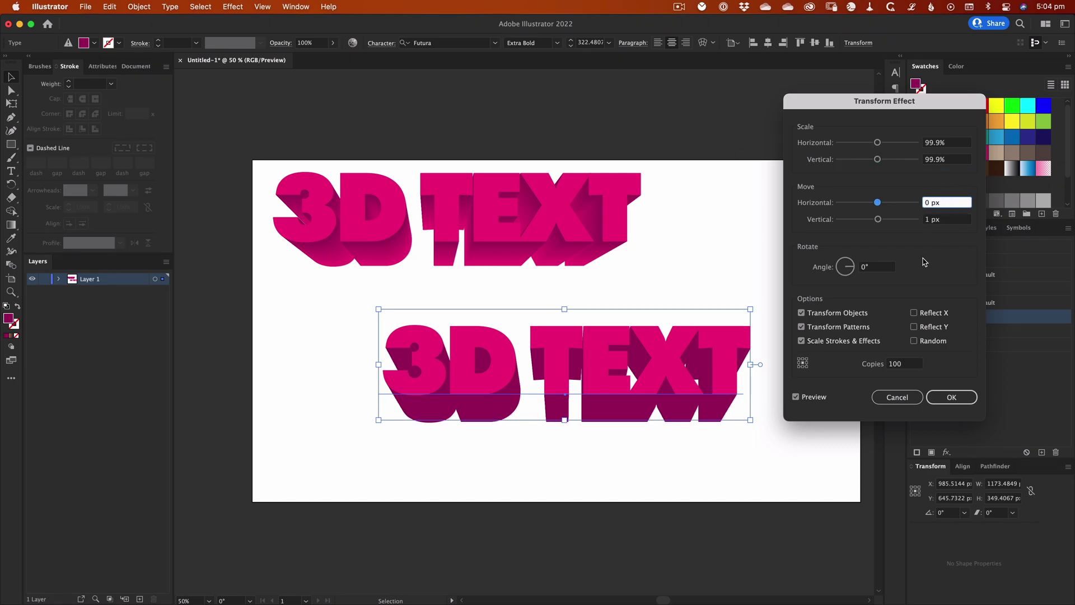
{"action": "left_click", "coordinate": [954, 397]}
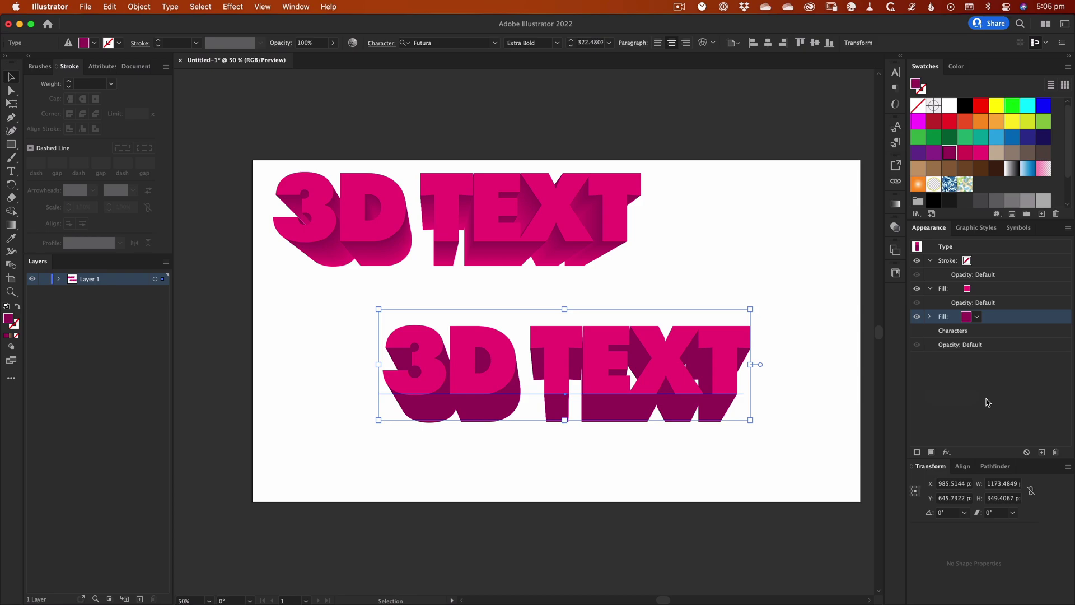
- Nudge the lower text down-right and retype it as 'EDITABLE'
{"action": "left_click", "coordinate": [968, 398]}
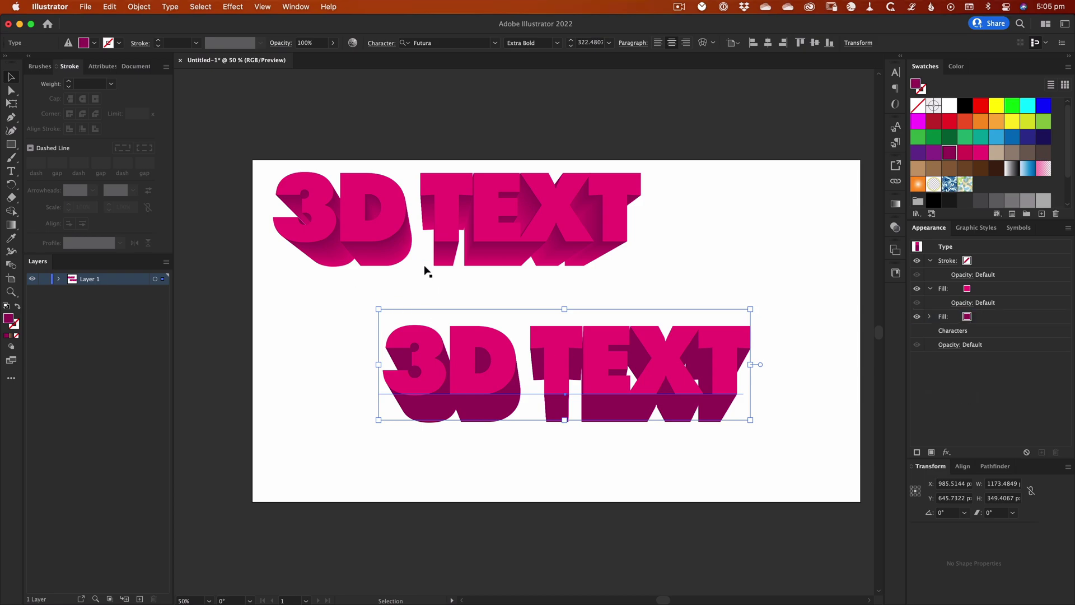
{"action": "left_click", "coordinate": [774, 260]}
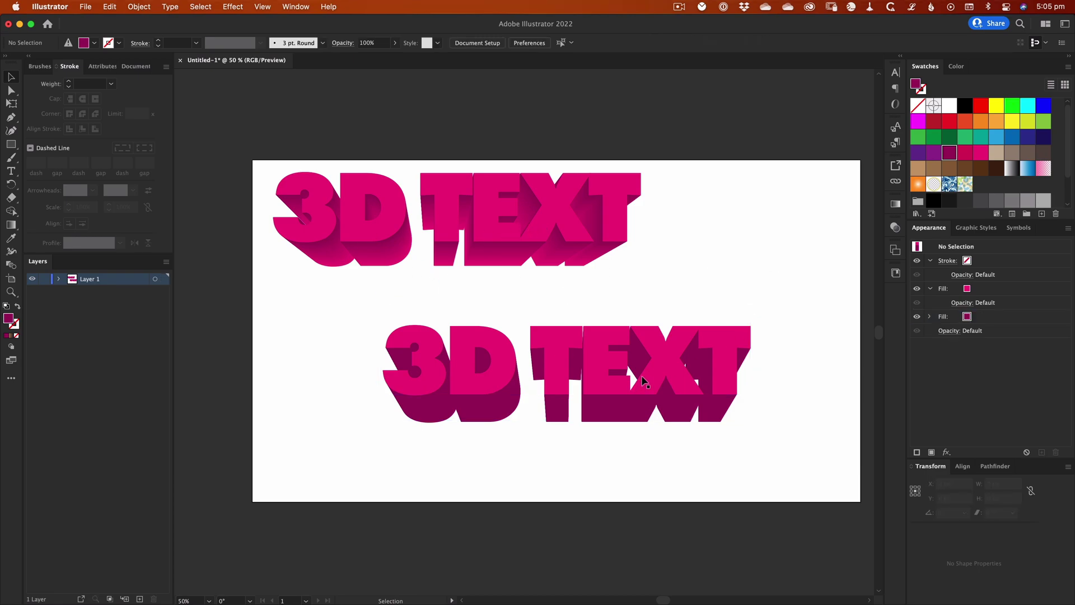
{"action": "left_click_drag", "start_coordinate": [593, 407], "coordinate": [599, 418]}
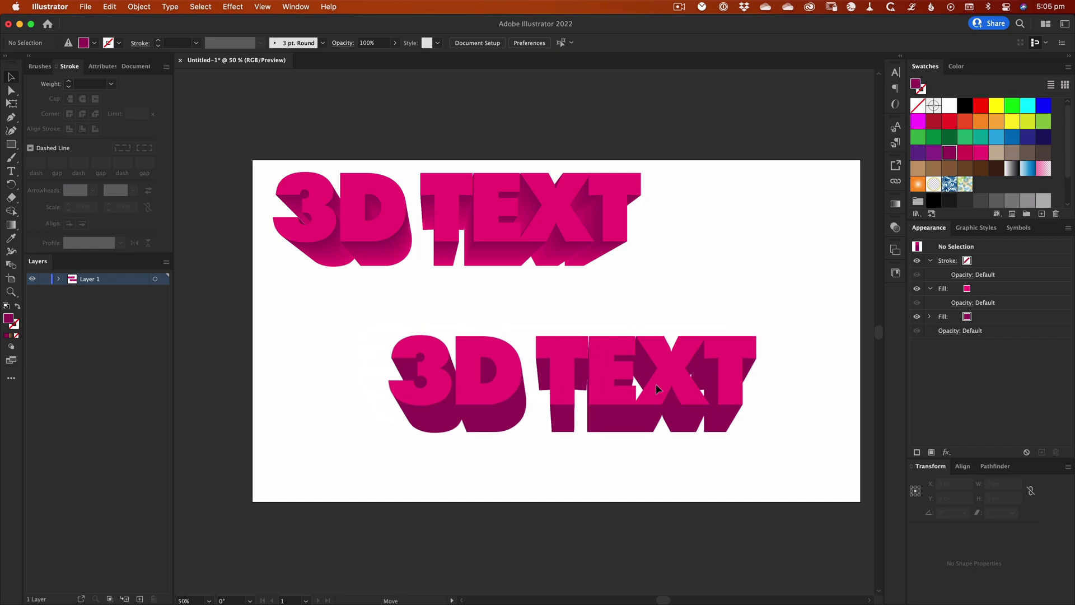
{"action": "triple_click", "coordinate": [380, 381]}
{"action": "type", "text": "EDITABL"}
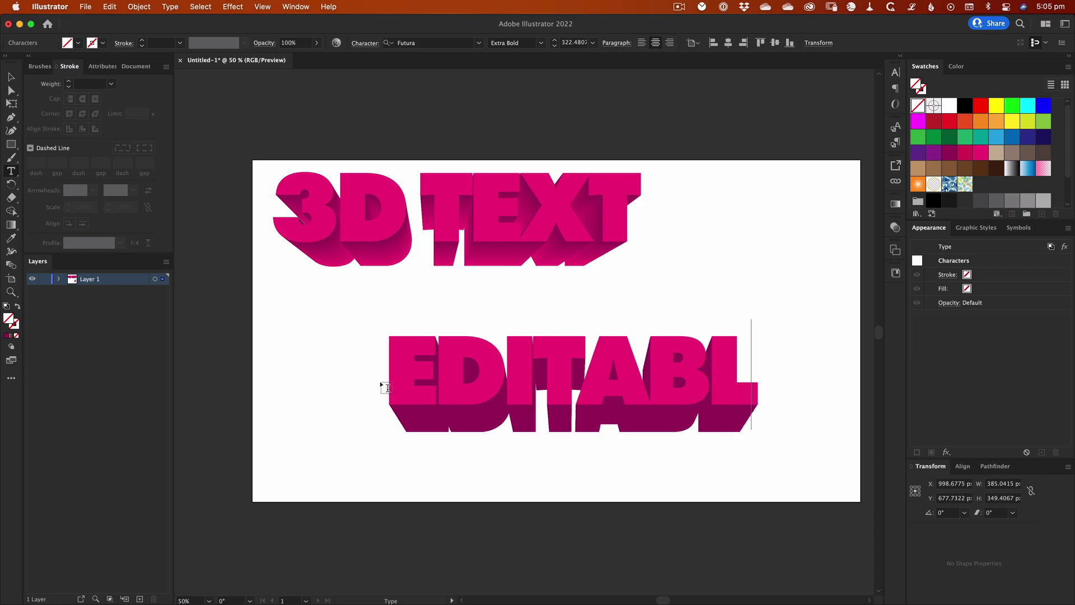
{"action": "type", "text": "E"}
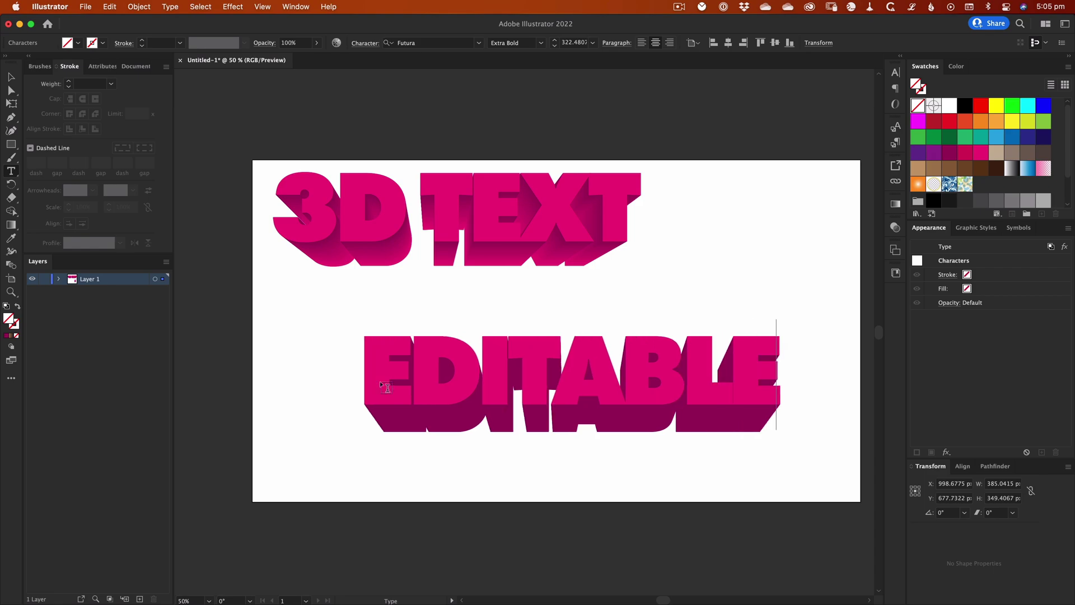
{"action": "left_click", "coordinate": [11, 76]}
- Reselect the EDITABLE text and pick its extrusion fill in Appearance
{"action": "left_click", "coordinate": [637, 462]}
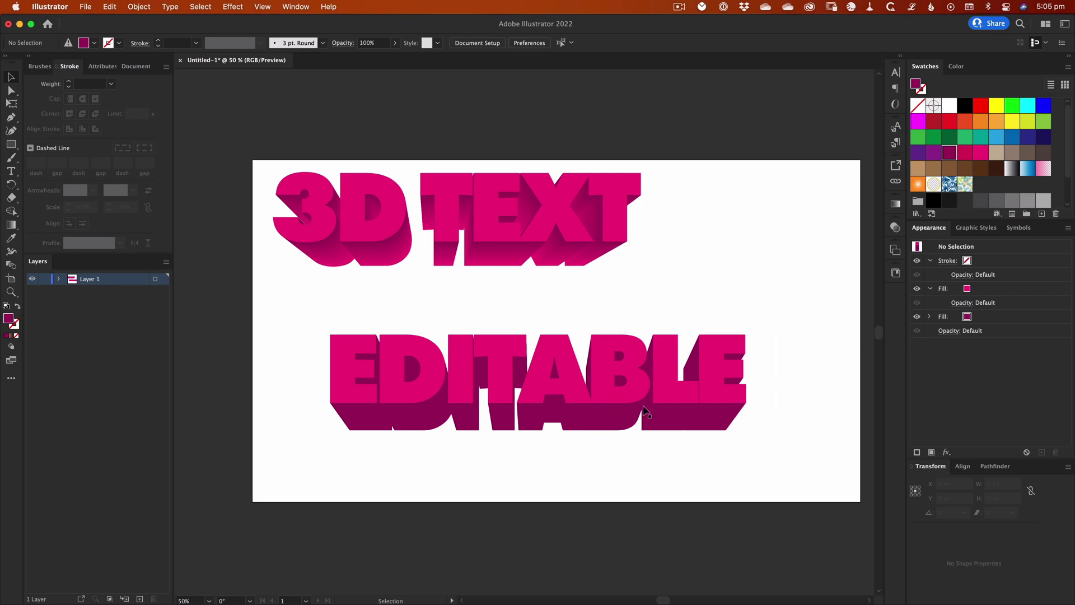
{"action": "left_click", "coordinate": [653, 381]}
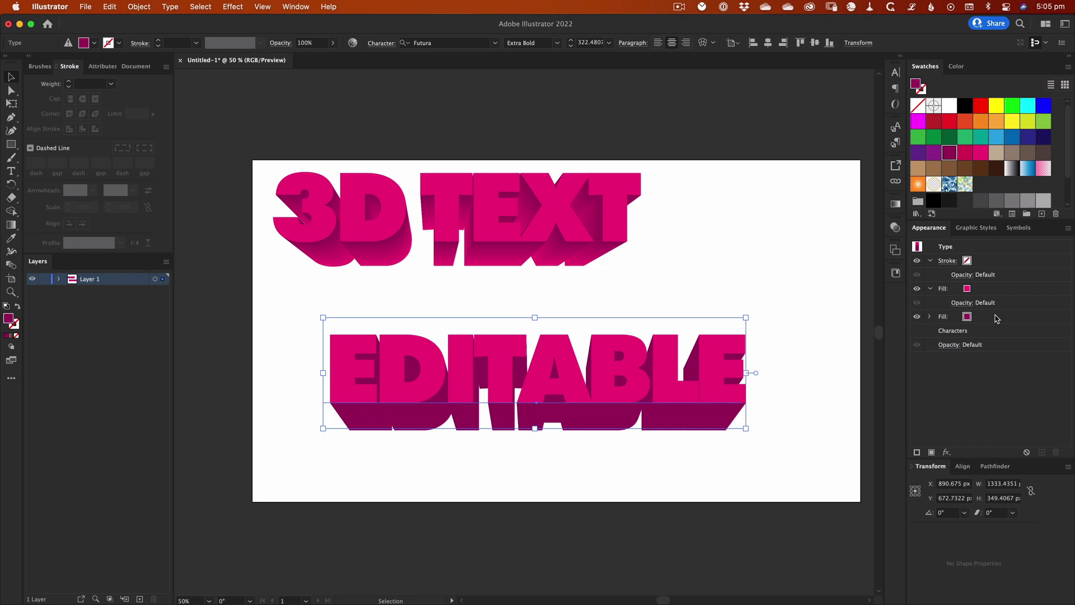
{"action": "left_click", "coordinate": [997, 318]}
- Give the extrusion fill a 90° White, Black gradient with dark and bright magenta stops
{"action": "left_click", "coordinate": [896, 203]}
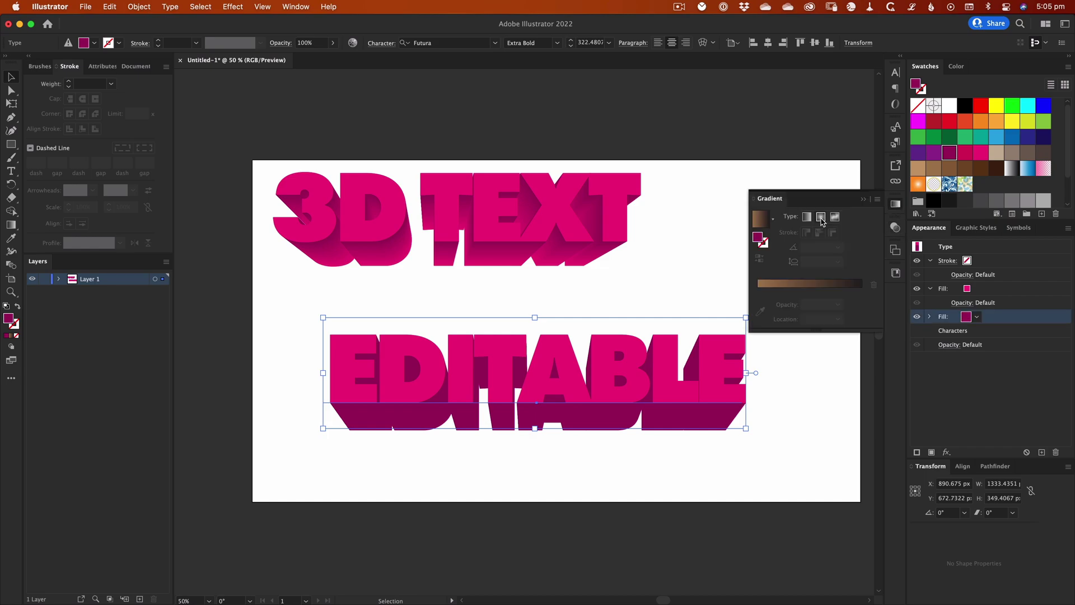
{"action": "left_click", "coordinate": [774, 223]}
{"action": "scroll", "coordinate": [746, 262], "scroll_direction": "up", "scroll_amount": 1}
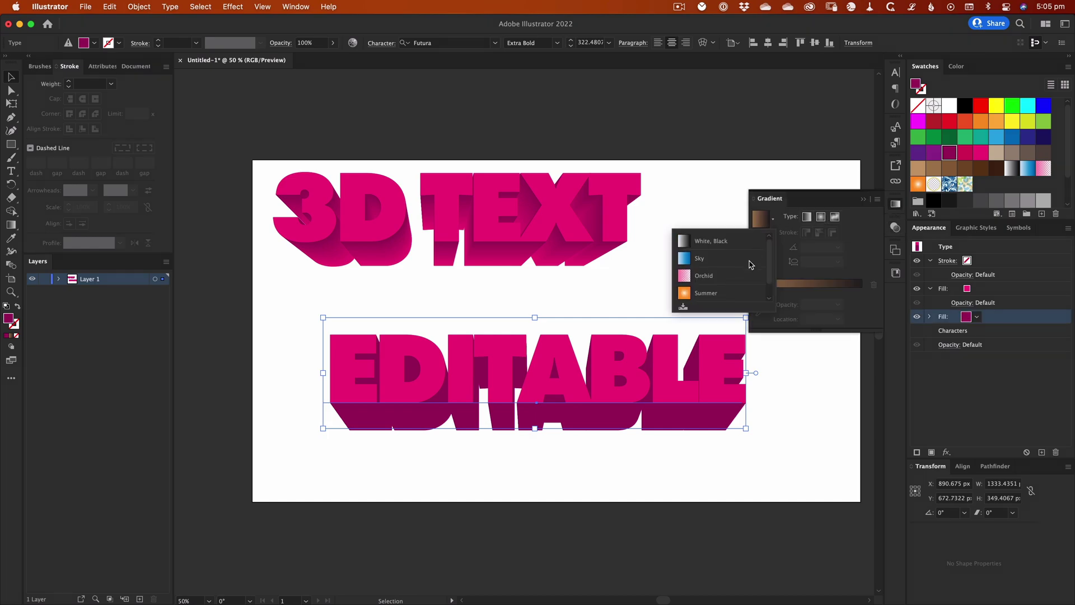
{"action": "left_click", "coordinate": [710, 241]}
{"action": "left_click", "coordinate": [837, 262]}
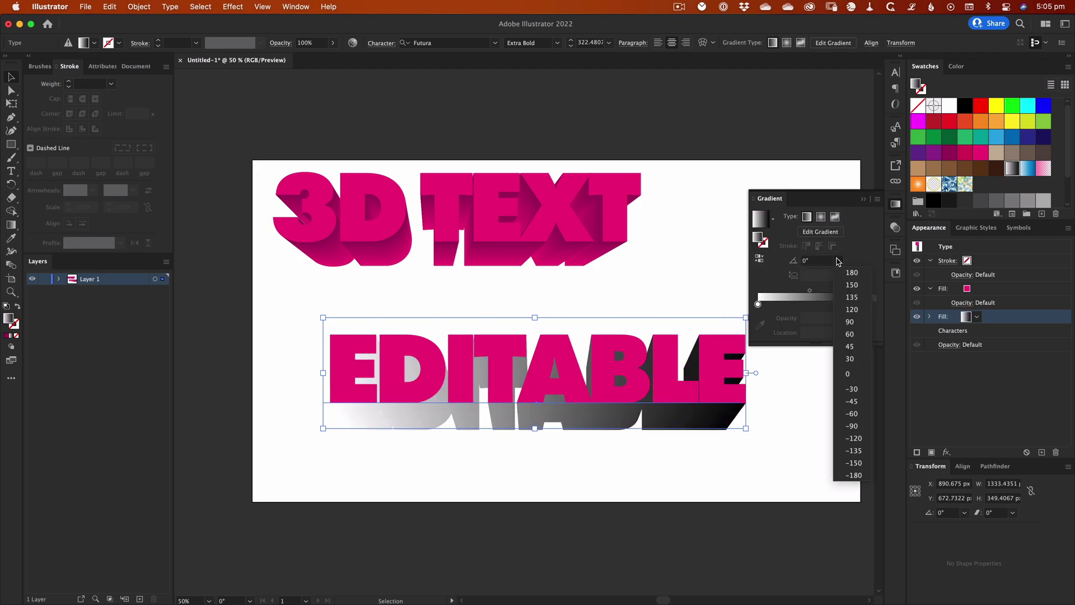
{"action": "left_click", "coordinate": [810, 313]}
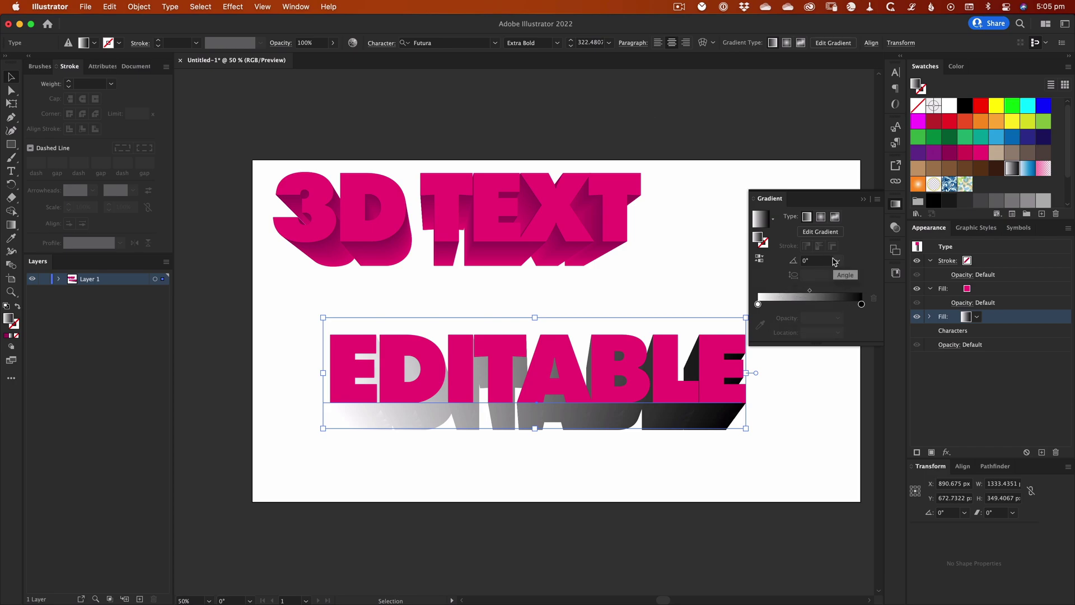
{"action": "left_click", "coordinate": [763, 264]}
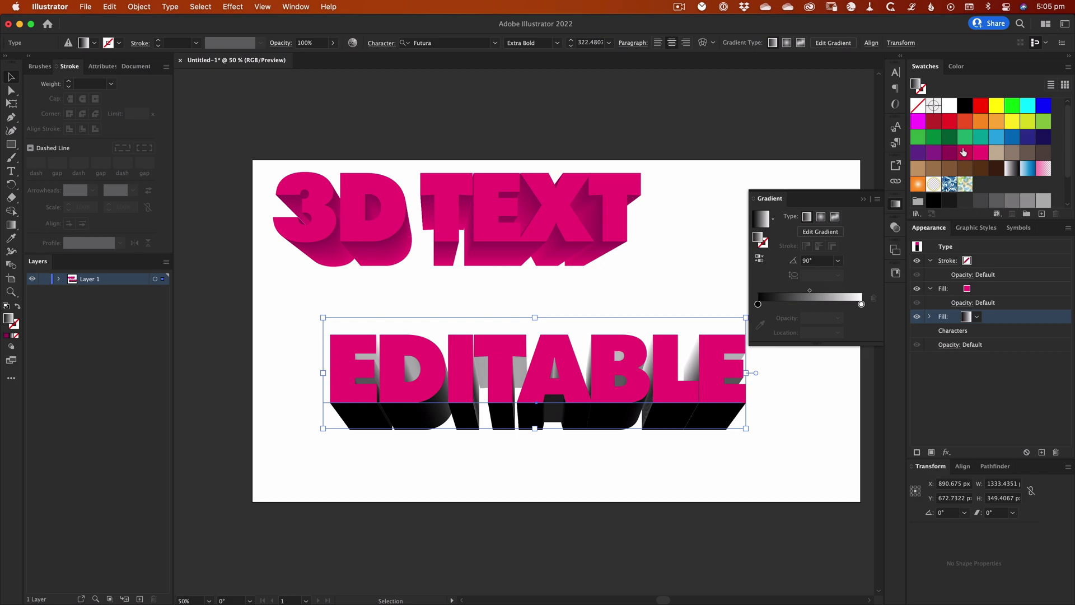
{"action": "left_click_drag", "start_coordinate": [949, 152], "coordinate": [759, 305]}
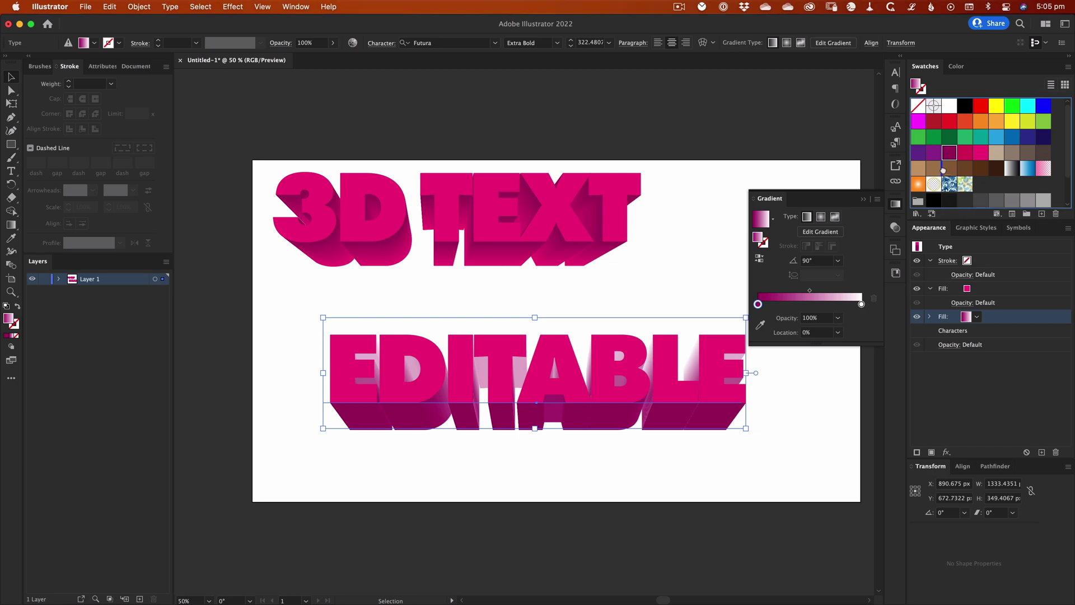
{"action": "left_click_drag", "start_coordinate": [980, 151], "coordinate": [864, 307]}
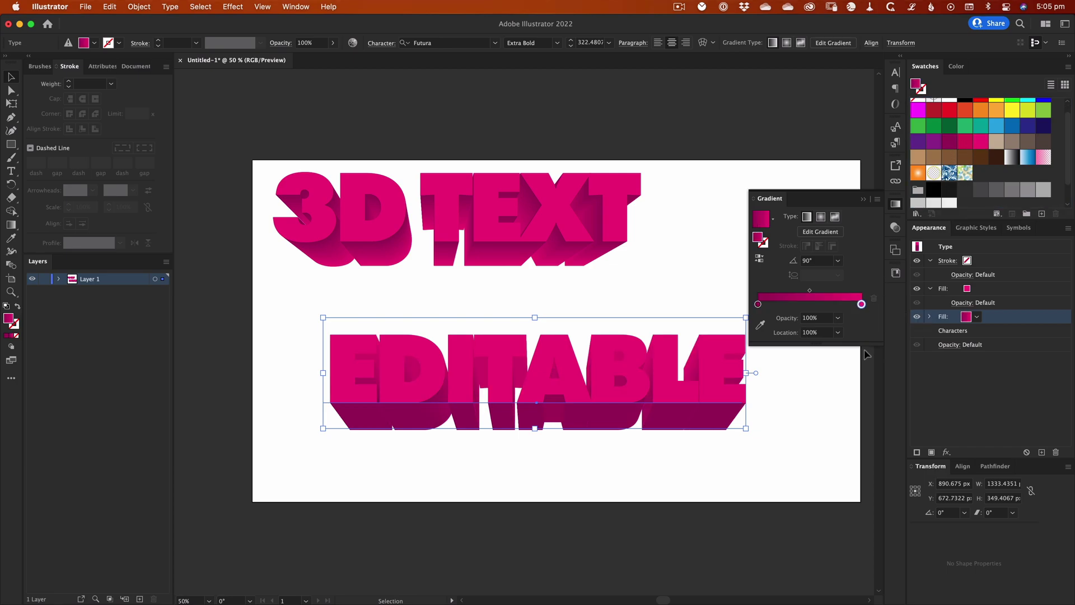
- Close the gradient settings and move the EDITABLE text slightly up, keeping it selected
{"action": "left_click", "coordinate": [895, 204]}
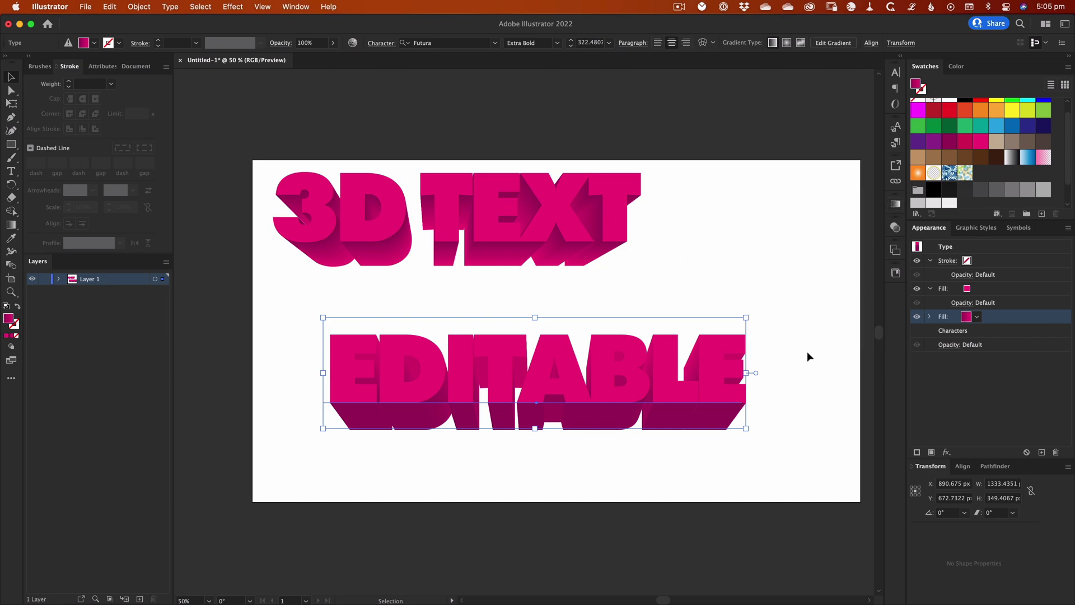
{"action": "left_click", "coordinate": [800, 391]}
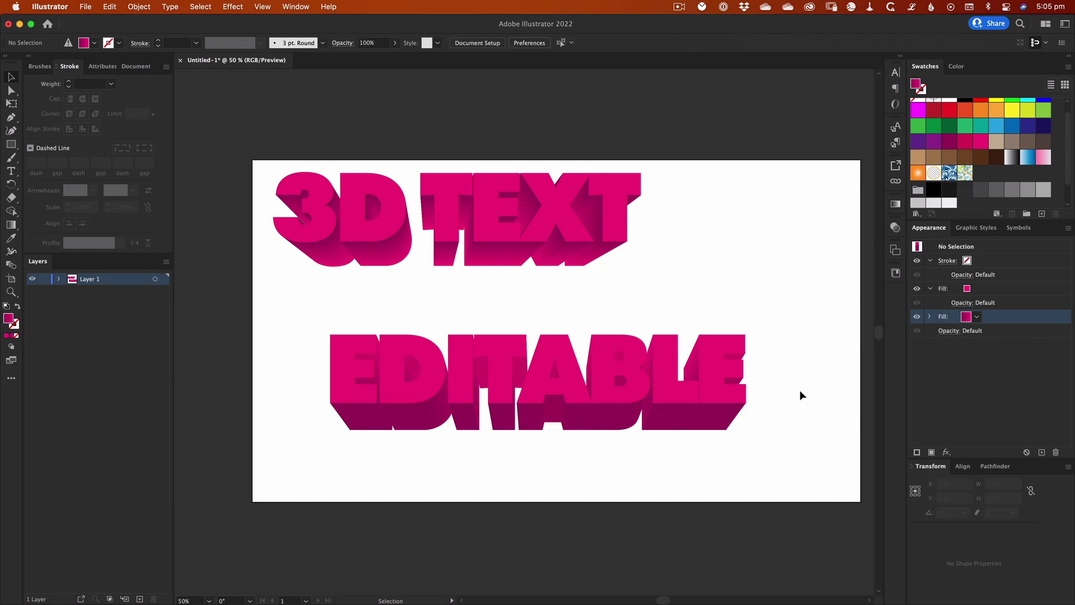
{"action": "left_click", "coordinate": [712, 395]}
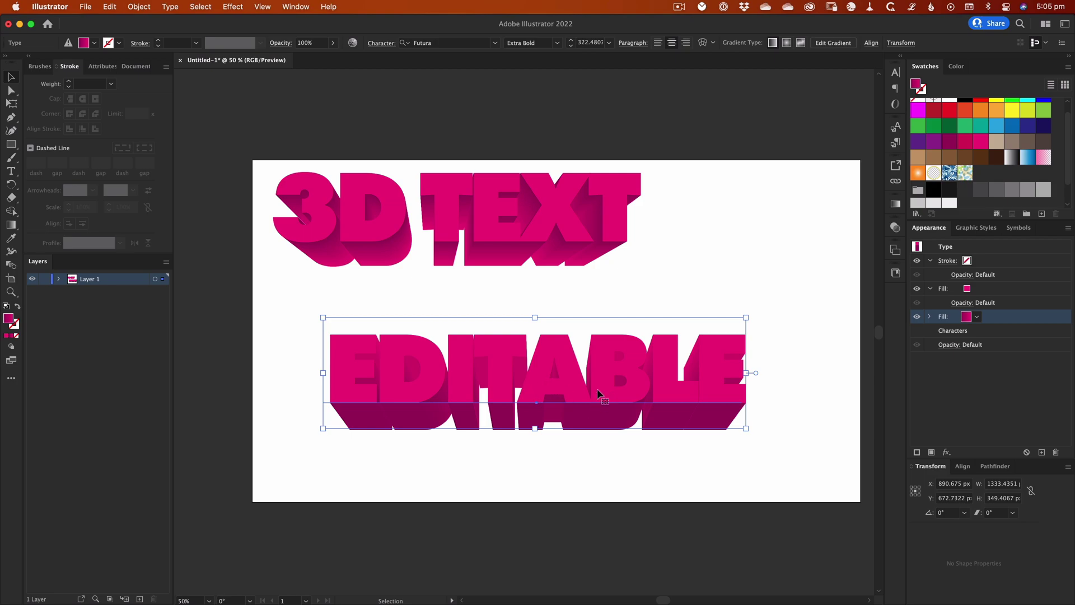
{"action": "mouse_move", "coordinate": [601, 380]}
{"action": "left_mouse_down"}
{"action": "mouse_move", "coordinate": [585, 329]}
{"action": "mouse_move", "coordinate": [652, 370]}
{"action": "mouse_move", "coordinate": [599, 354]}
{"action": "mouse_move", "coordinate": [616, 336]}
{"action": "mouse_move", "coordinate": [600, 362]}
{"action": "left_mouse_up"}
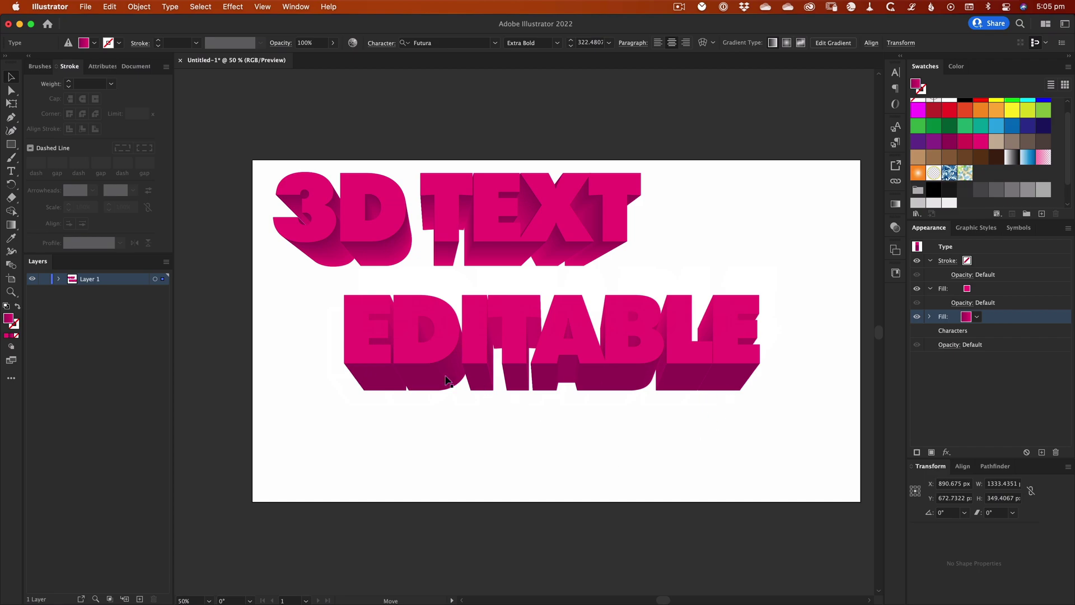
{"action": "left_click", "coordinate": [736, 385]}
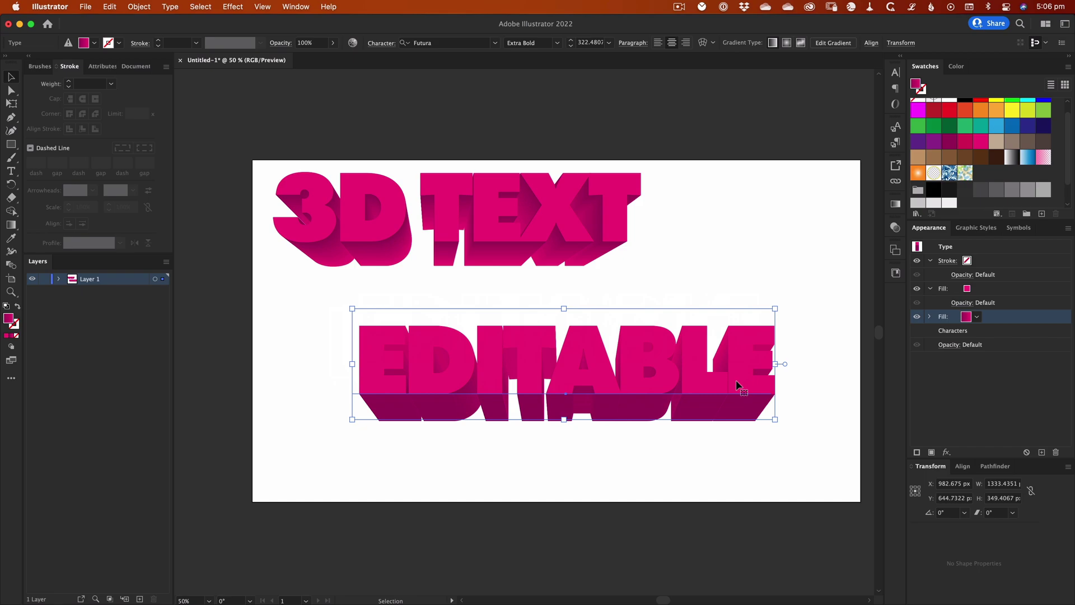
- Save the EDITABLE text's extrusion appearance as a new graphic style
{"action": "left_click", "coordinate": [976, 227]}
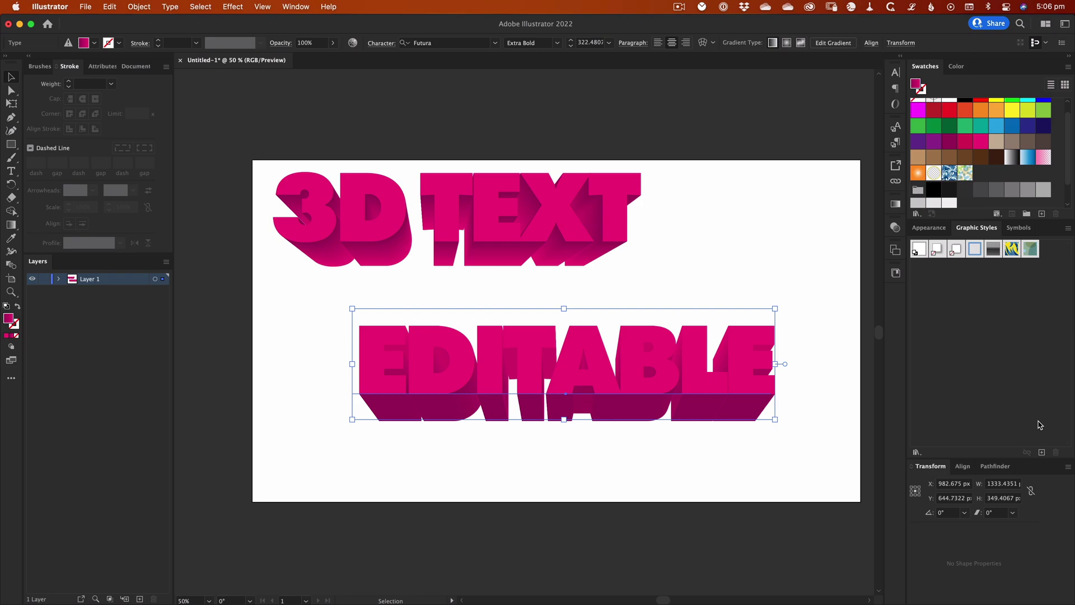
{"action": "left_click", "coordinate": [1042, 451]}
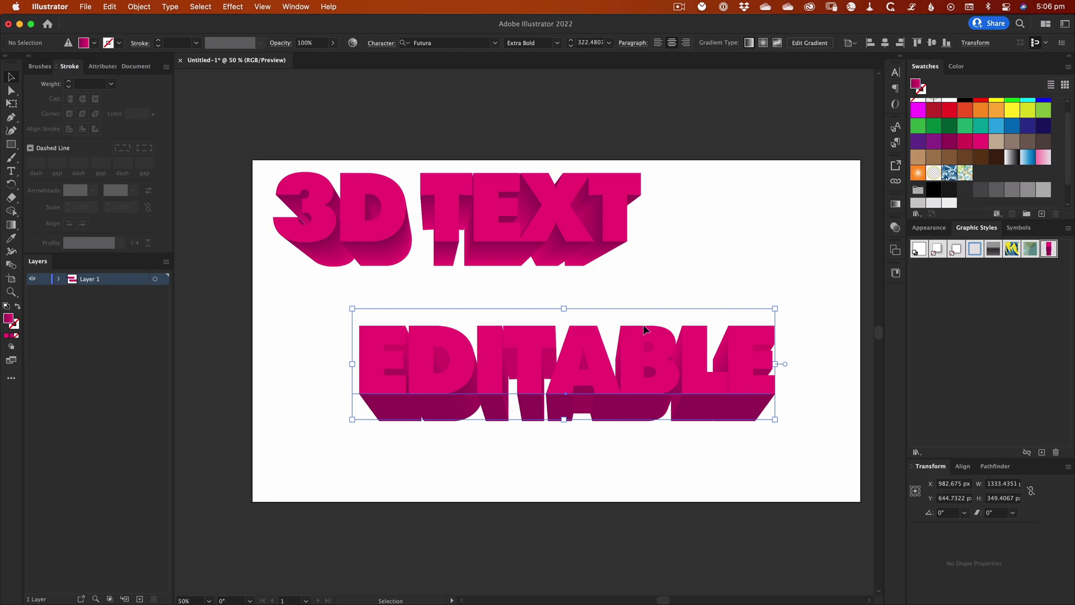
{"action": "left_click_drag", "start_coordinate": [646, 331], "coordinate": [643, 274]}
- Draw a rectangle, apply the new extrusion style, and move the 3D block to the artboard bottom
{"action": "left_click", "coordinate": [197, 189]}
{"action": "key", "text": "m"}
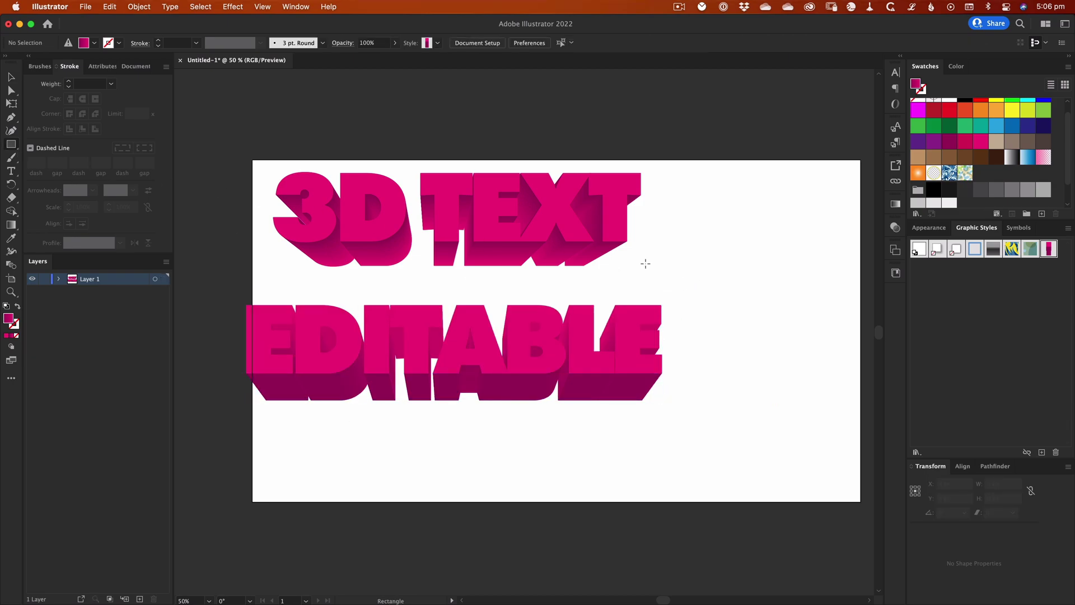
{"action": "left_click_drag", "start_coordinate": [676, 207], "coordinate": [764, 290]}
{"action": "key", "text": "v"}
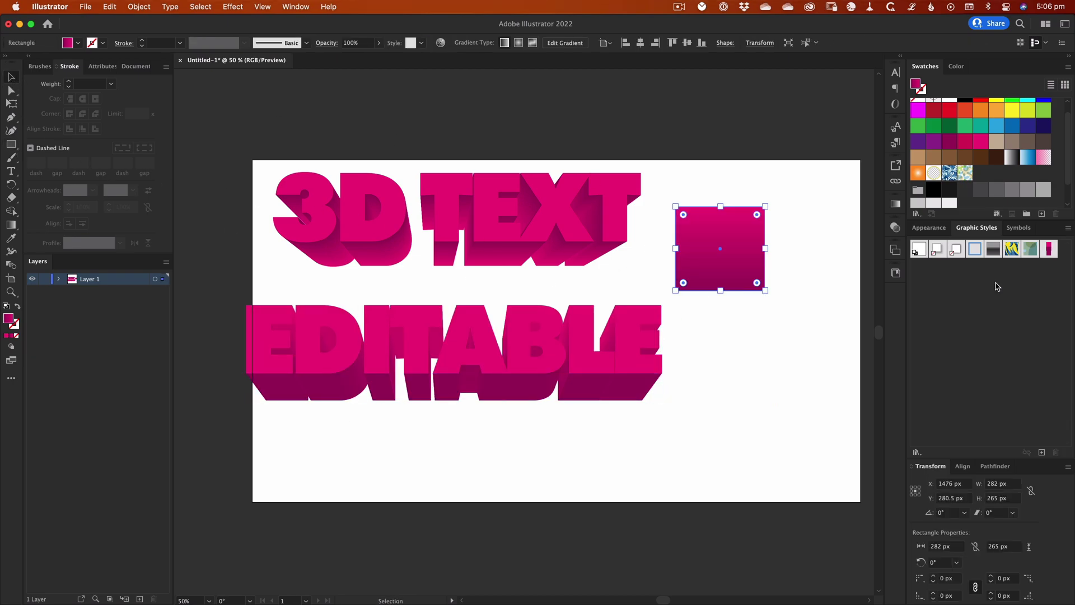
{"action": "left_click", "coordinate": [1049, 248]}
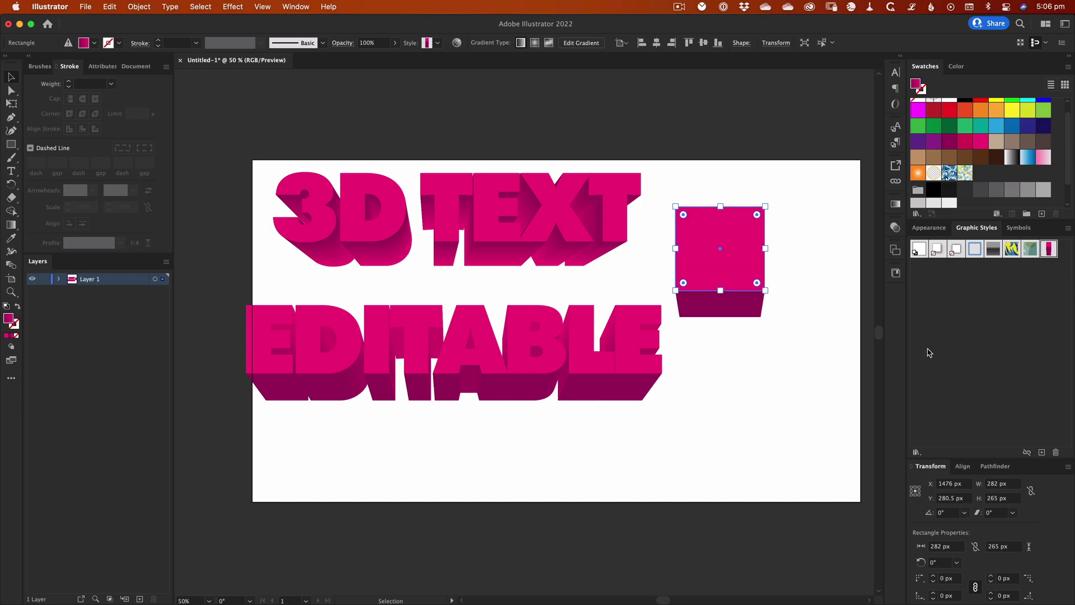
{"action": "left_click", "coordinate": [714, 389]}
{"action": "left_click_drag", "start_coordinate": [723, 295], "coordinate": [709, 479]}
{"action": "key", "text": "t"}
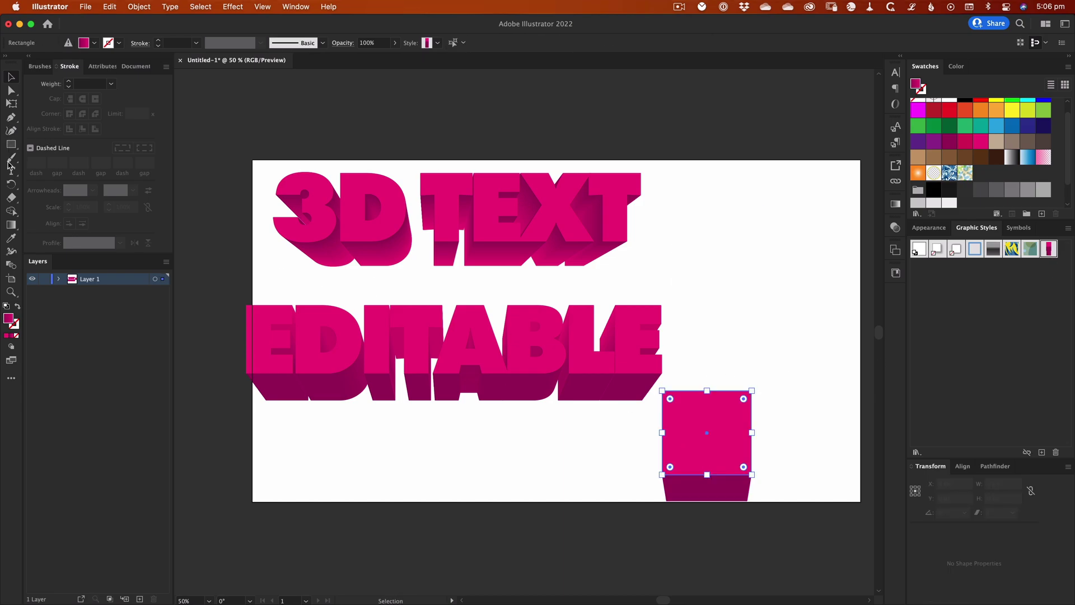
{"action": "left_click", "coordinate": [700, 258]}
{"action": "key", "text": "Escape"}
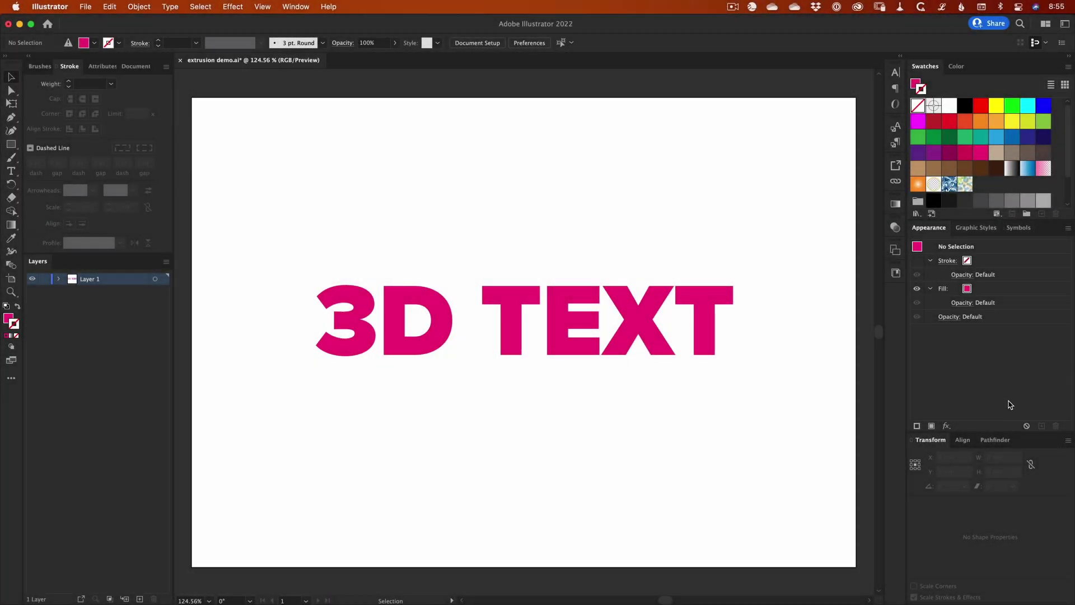
- Target the 3D TEXT's fill in Appearance and show the 3D (Classic) effect options
{"action": "left_click", "coordinate": [712, 344]}
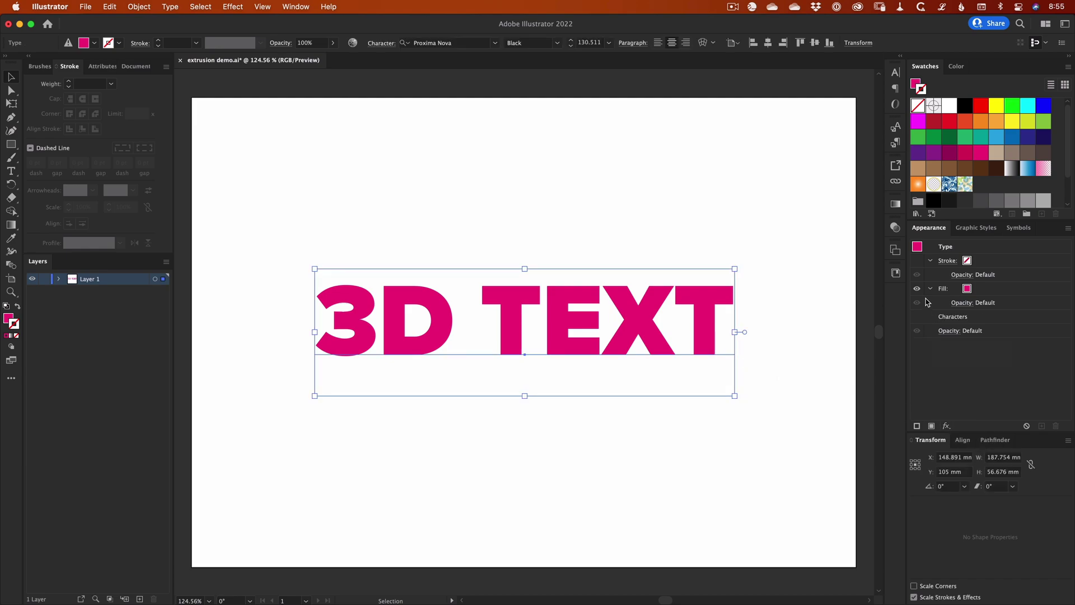
{"action": "left_click", "coordinate": [1005, 296]}
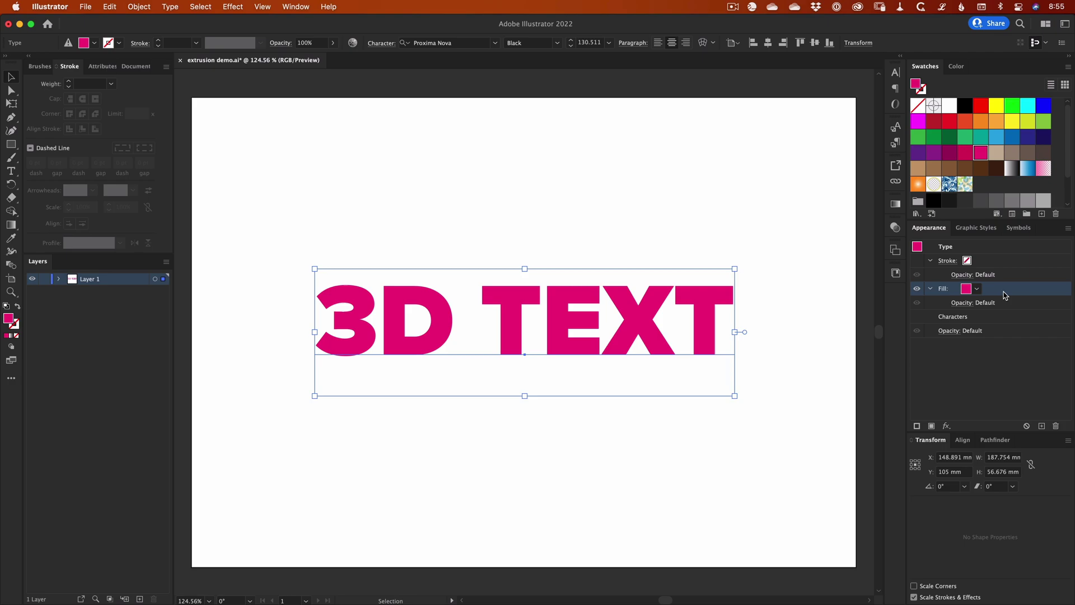
{"action": "left_click", "coordinate": [946, 426]}
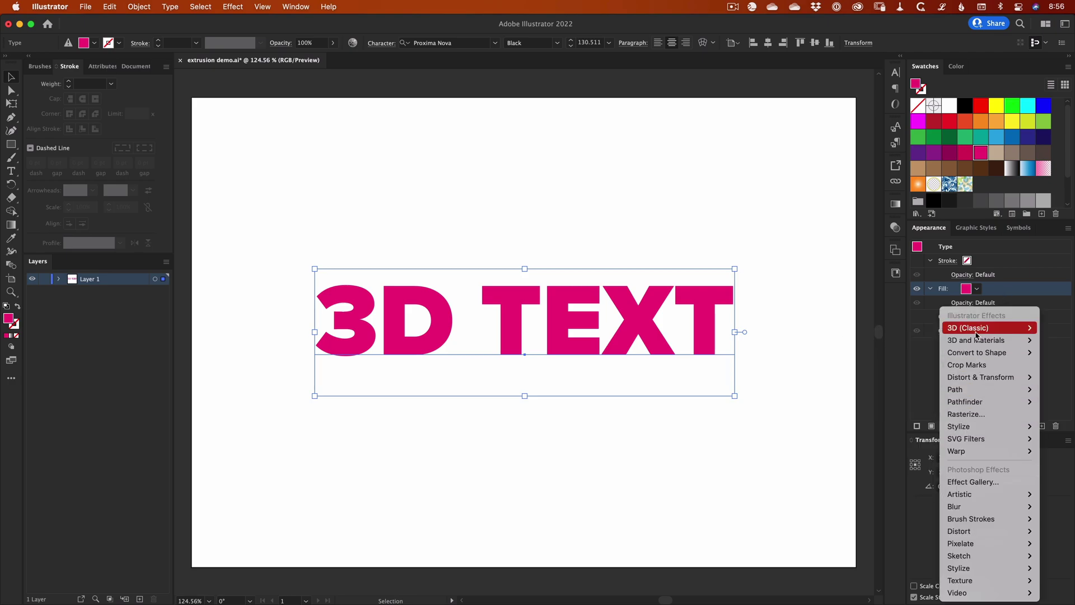
{"action": "mouse_move", "coordinate": [955, 334]}
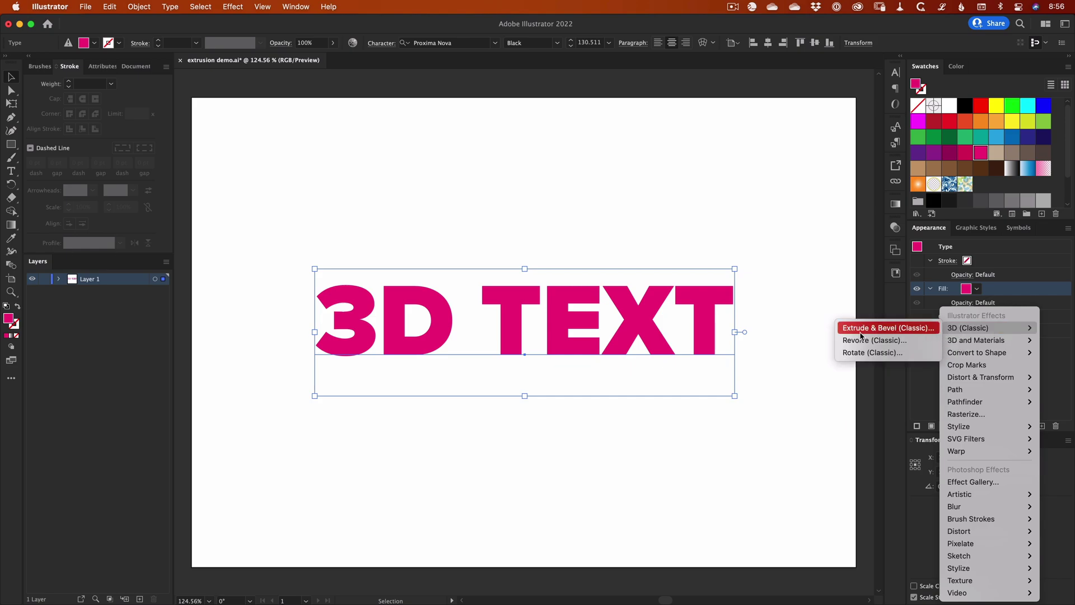
- Apply Extrude & Bevel (Classic) with 25° perspective and 224 pt extrude depth
{"action": "left_click", "coordinate": [897, 333]}
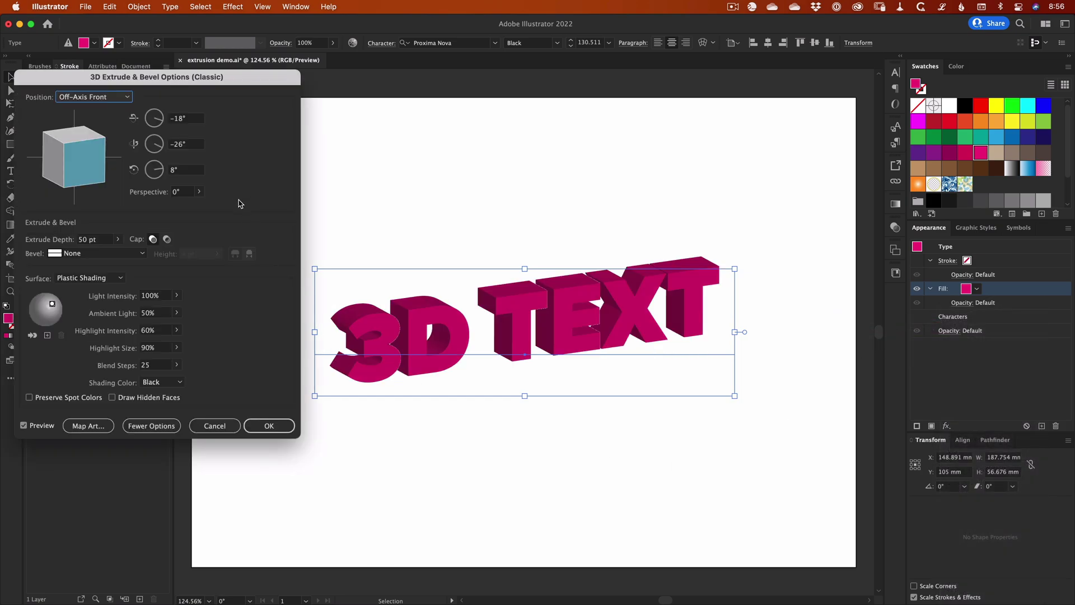
{"action": "left_click", "coordinate": [199, 192]}
{"action": "left_click_drag", "start_coordinate": [160, 208], "coordinate": [165, 209]}
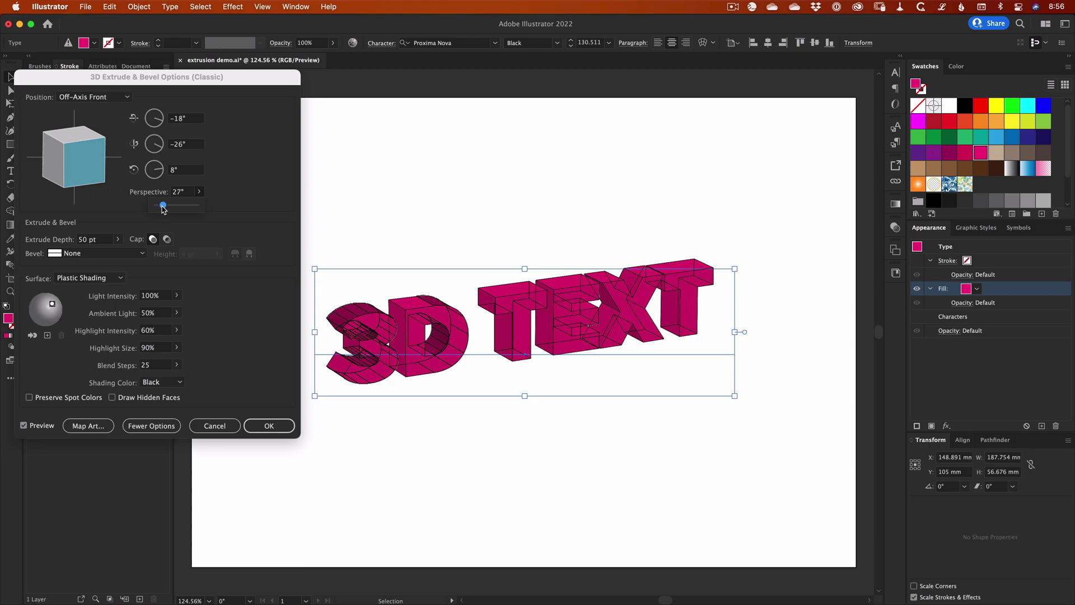
{"action": "left_click", "coordinate": [222, 228]}
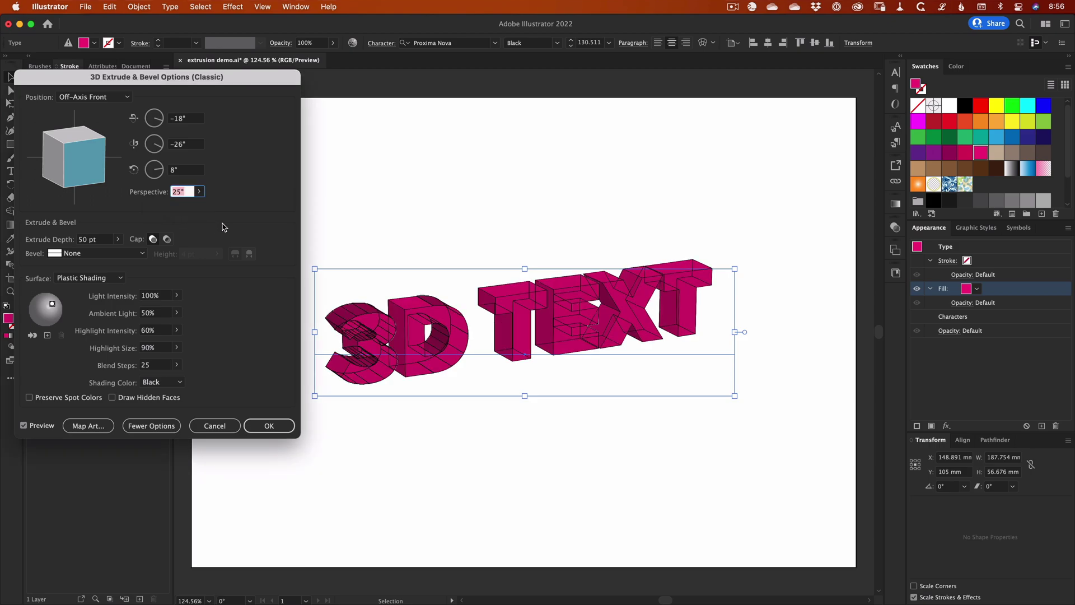
{"action": "left_click", "coordinate": [118, 239]}
{"action": "left_click_drag", "start_coordinate": [78, 256], "coordinate": [84, 256]}
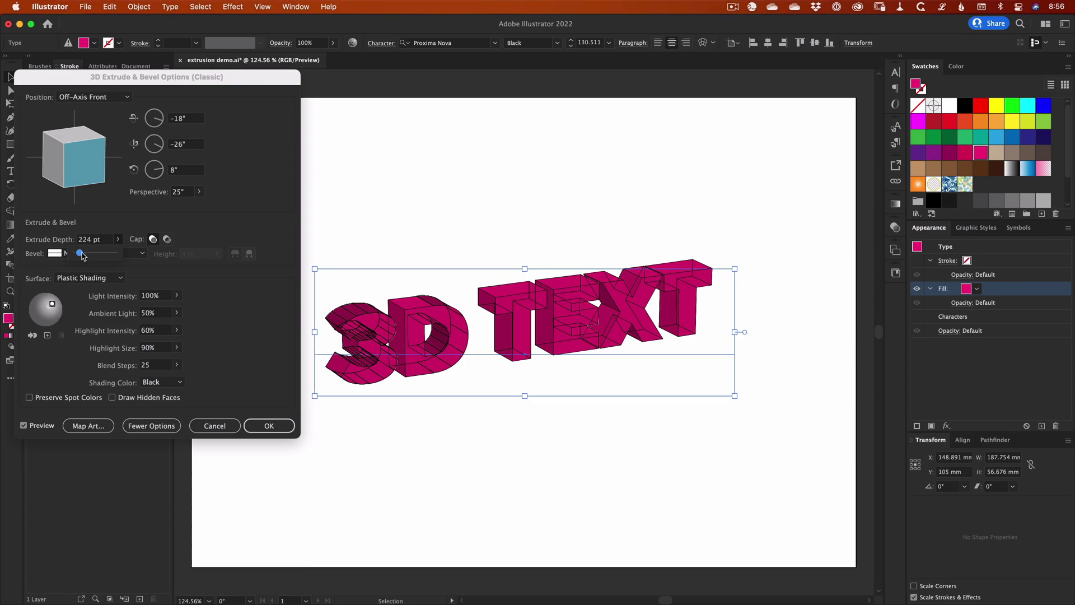
- Tilt the text to a nearly front-on 8° rotation, move the light to the top, and confirm
{"action": "left_click_drag", "start_coordinate": [107, 161], "coordinate": [97, 160]}
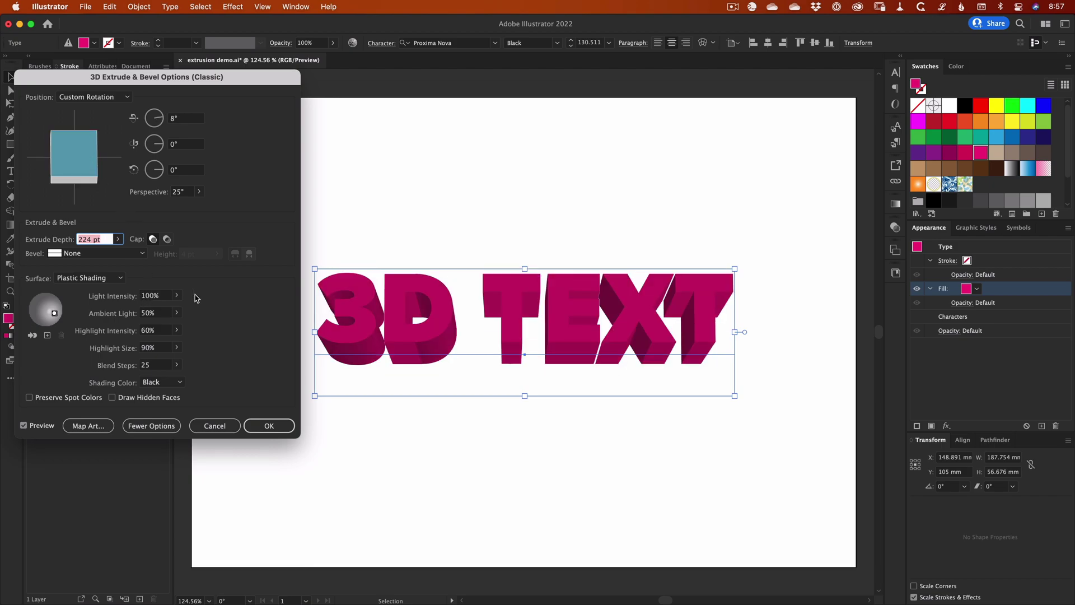
{"action": "mouse_move", "coordinate": [55, 313]}
{"action": "left_mouse_down"}
{"action": "mouse_move", "coordinate": [45, 301]}
{"action": "mouse_move", "coordinate": [32, 308]}
{"action": "mouse_move", "coordinate": [57, 310]}
{"action": "mouse_move", "coordinate": [43, 323]}
{"action": "mouse_move", "coordinate": [44, 303]}
{"action": "left_mouse_up"}
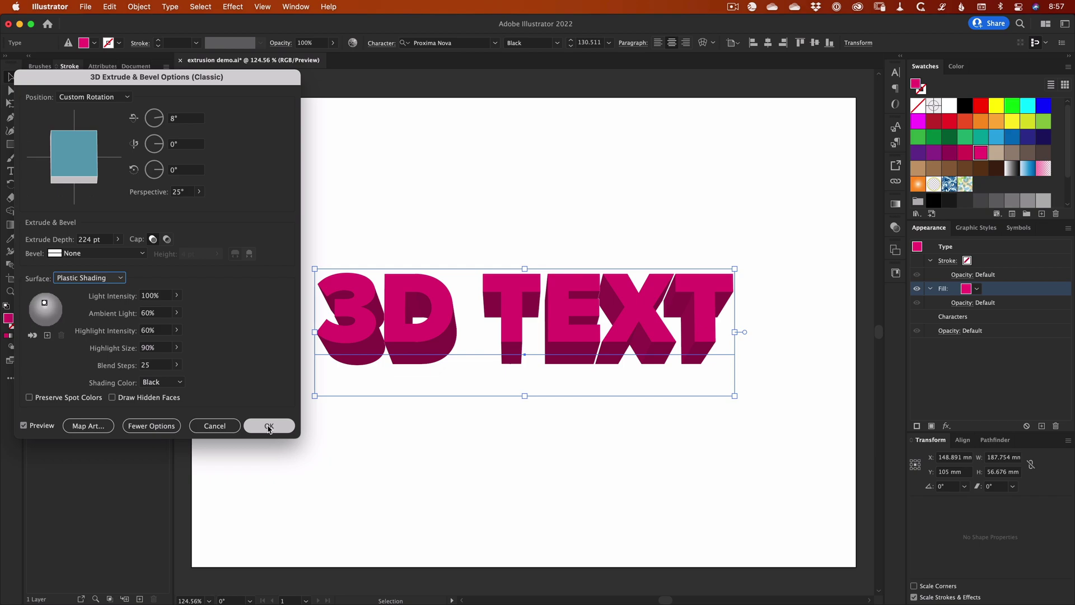
{"action": "left_click", "coordinate": [268, 426]}
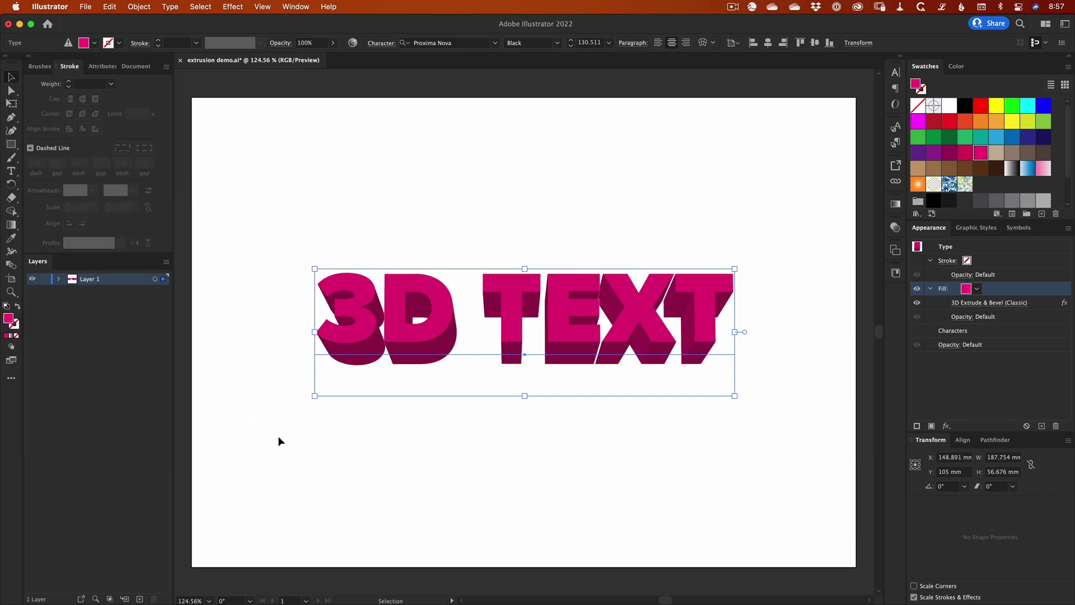
{"action": "left_click", "coordinate": [535, 482]}
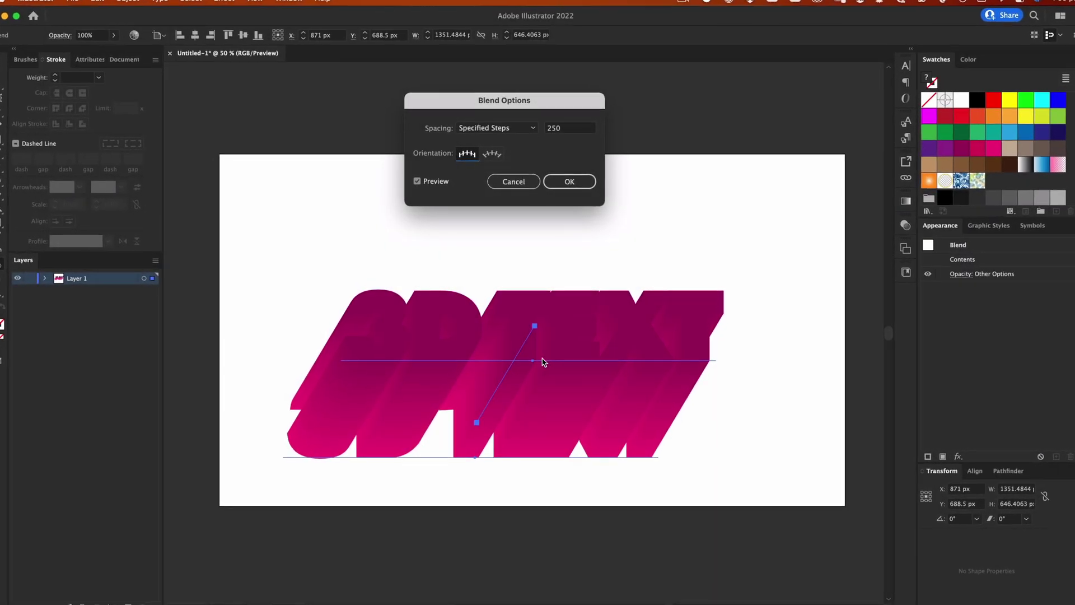
- Confirm the blend steps, nudge the copies' vertical offset, then marquee-select and delete the 3D TEXT group
{"action": "left_click", "coordinate": [569, 181]}
{"action": "left_click", "coordinate": [532, 309]}
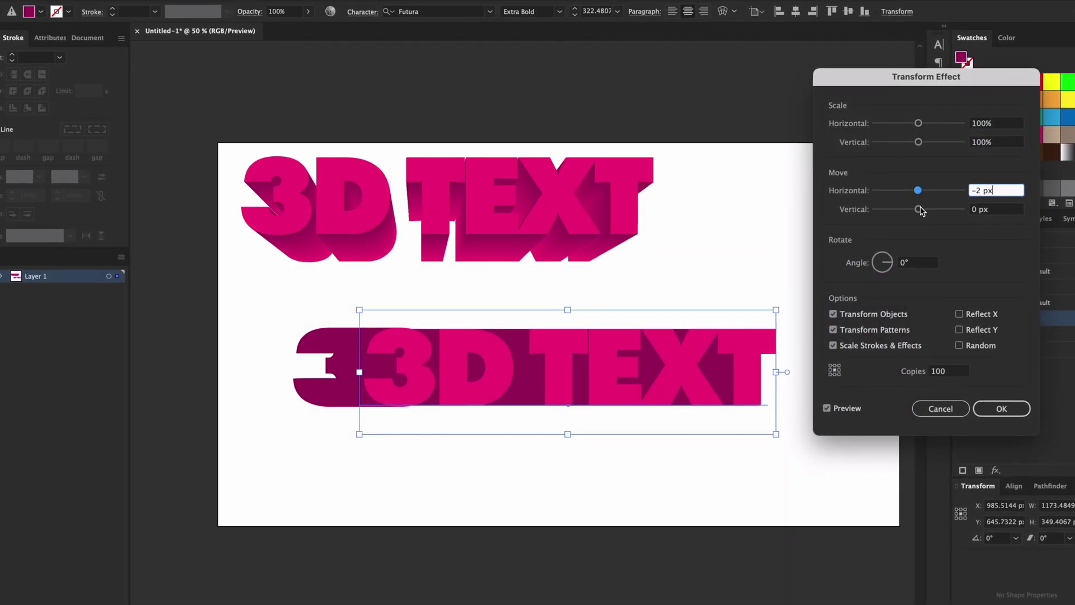
{"action": "left_click_drag", "start_coordinate": [919, 209], "coordinate": [918, 210]}
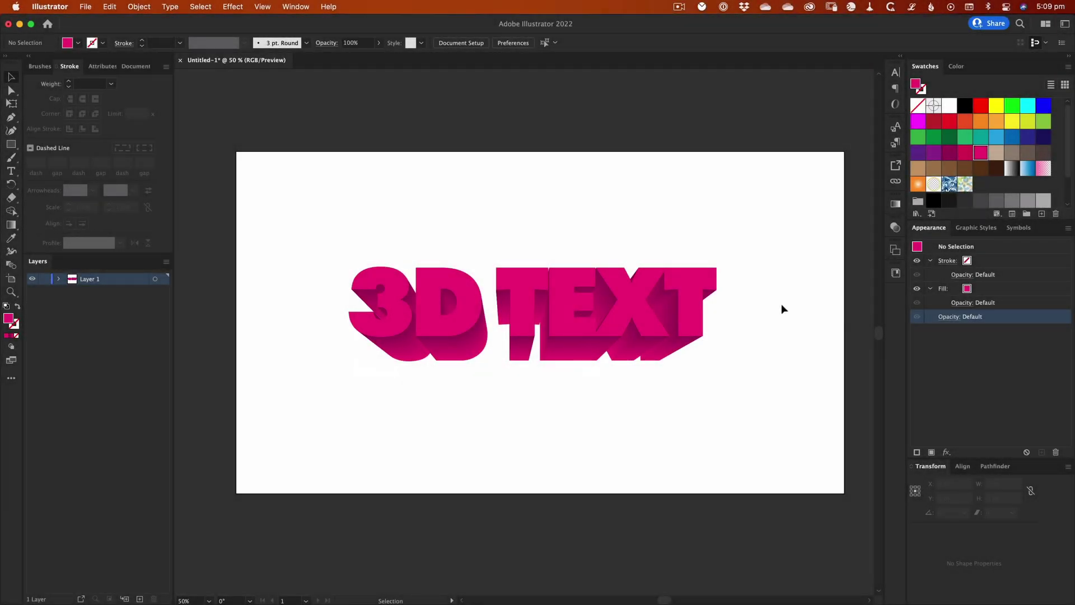
{"action": "left_click_drag", "start_coordinate": [781, 366], "coordinate": [331, 249]}
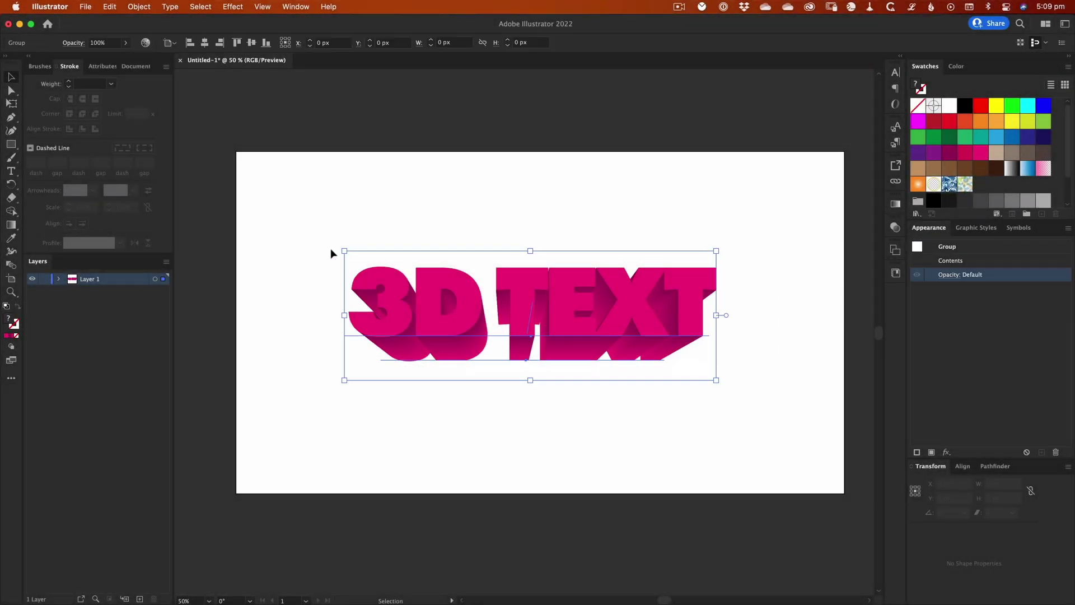
{"action": "key", "text": "Delete"}
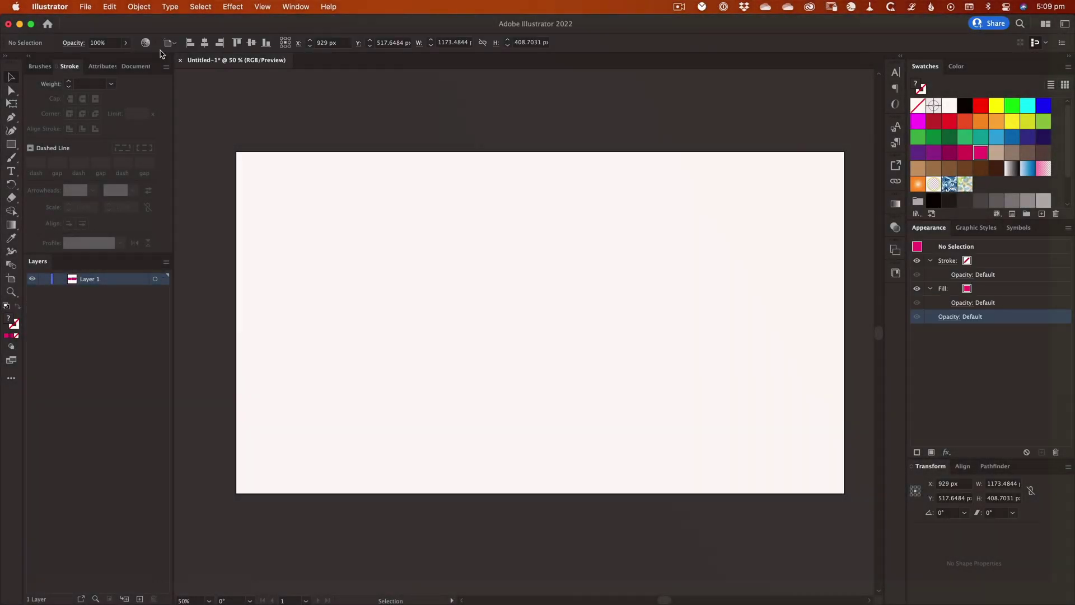